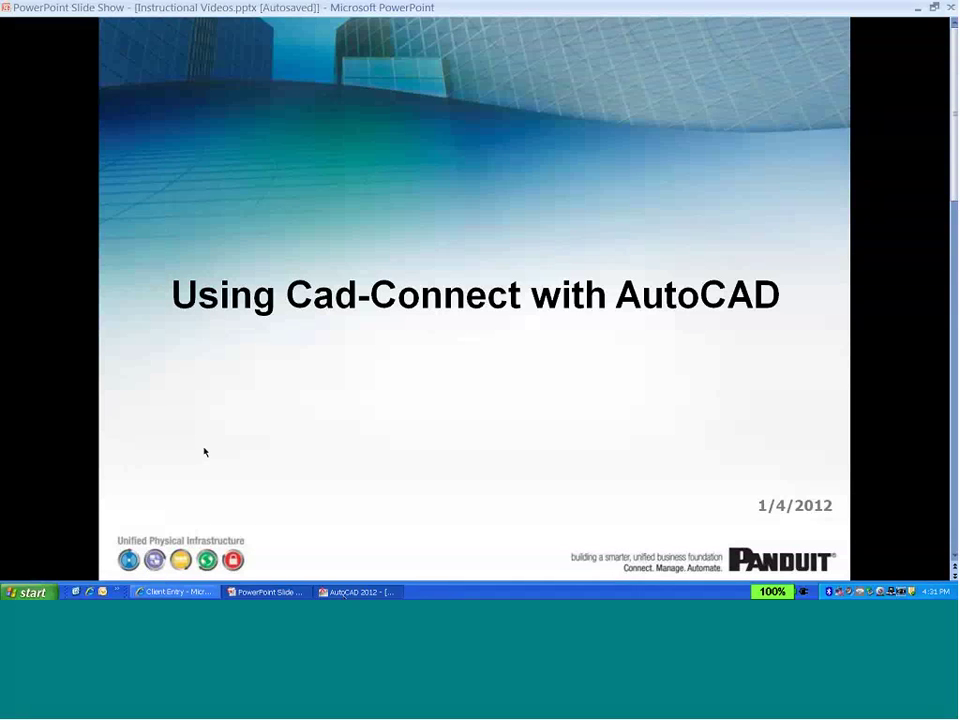
# Switch from the PowerPoint slide to the AutoCAD 2012 sample terminal wiring drawing.
pyautogui.click(345, 591)
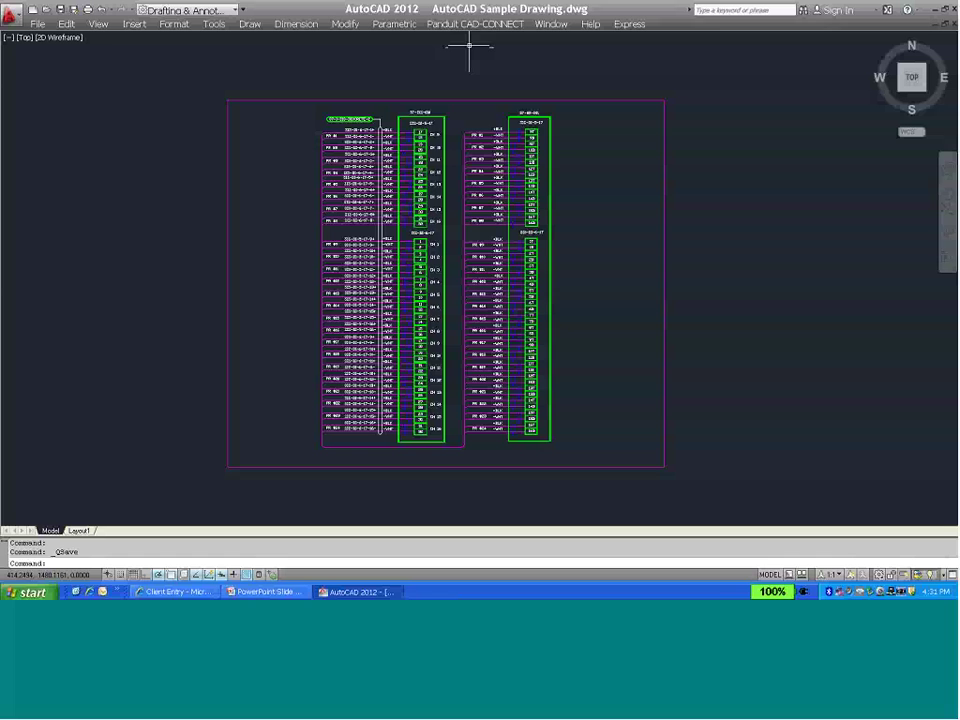
# Save the sample drawing with the Panduit CAD-CONNECT command menu showing.
pyautogui.click(478, 24)
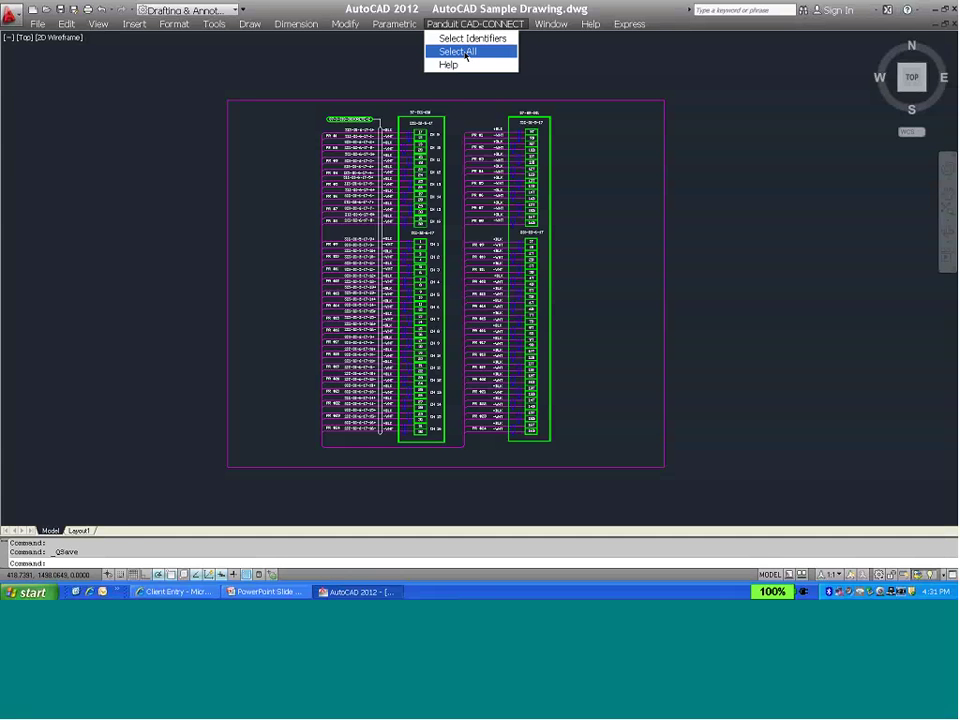
pyautogui.hotkey('ctrl', 's')
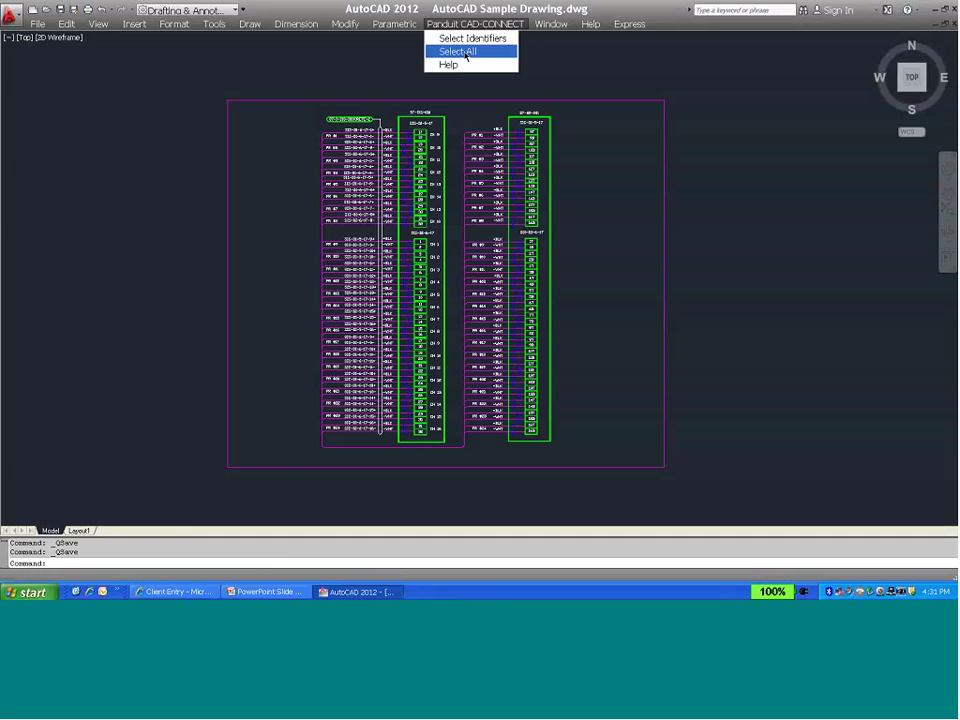
# Load every drawing identifier into the CAD-Connect wizard using Select All.
pyautogui.click(465, 52)
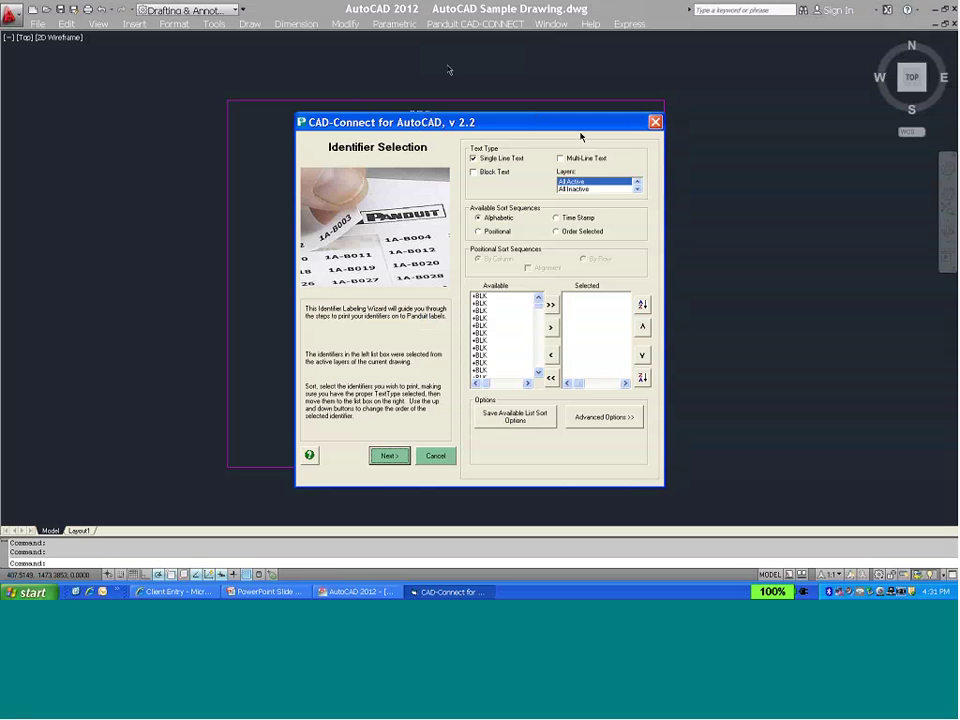
pyautogui.moveTo(471, 122); pyautogui.dragTo(697, 104)
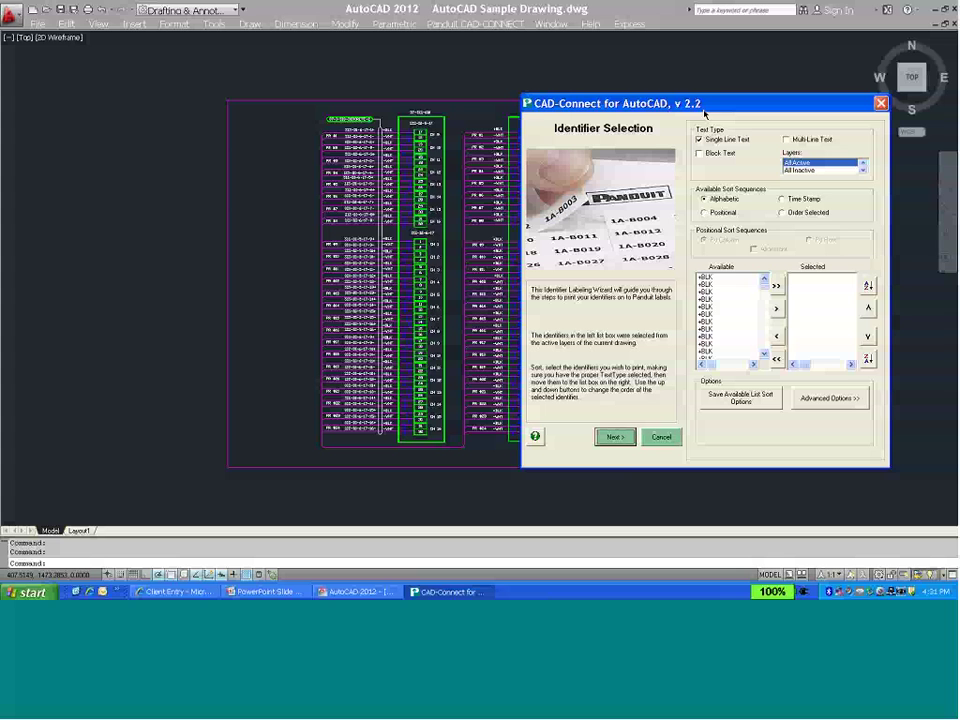
pyautogui.moveTo(600, 103); pyautogui.dragTo(369, 96)
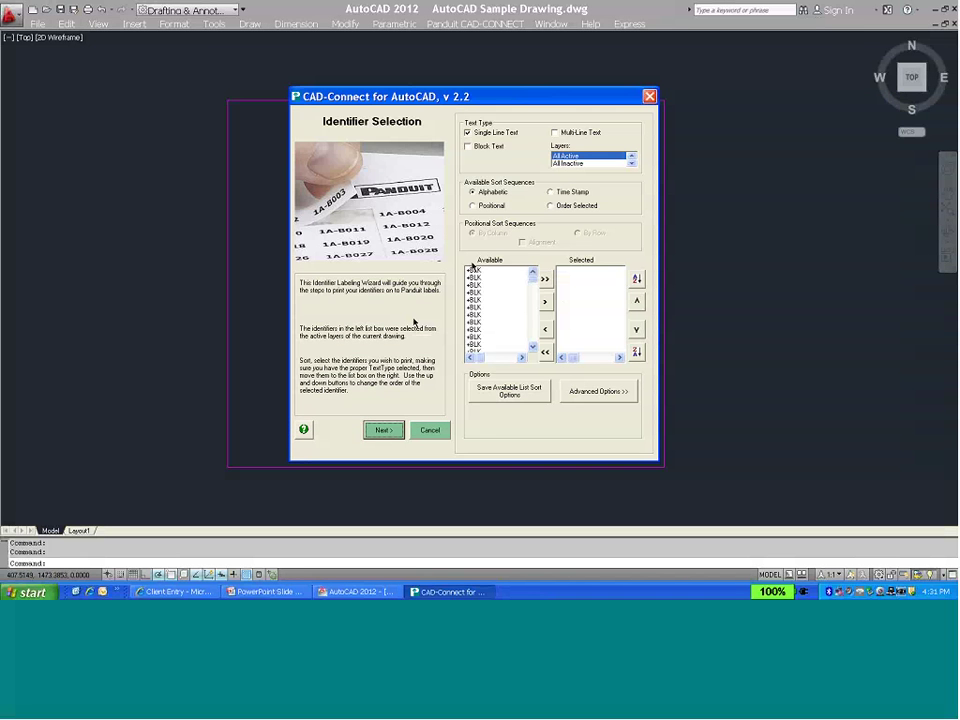
pyautogui.click(533, 348)
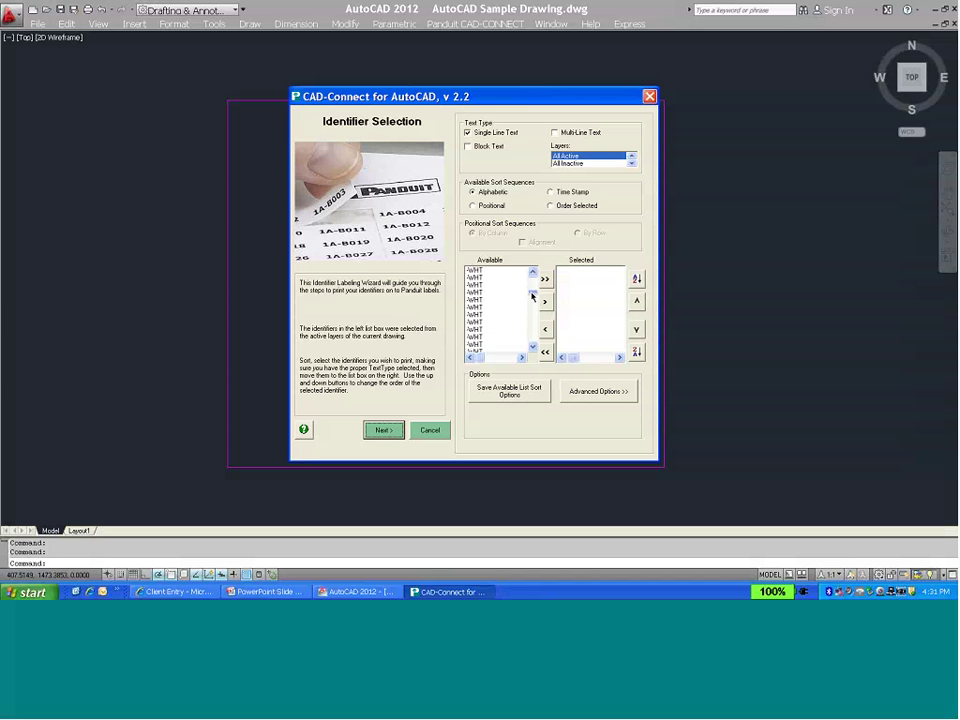
pyautogui.moveTo(533, 348)
pyautogui.mouseDown()
pyautogui.moveTo(531, 315)
pyautogui.moveTo(531, 343)
pyautogui.mouseUp()
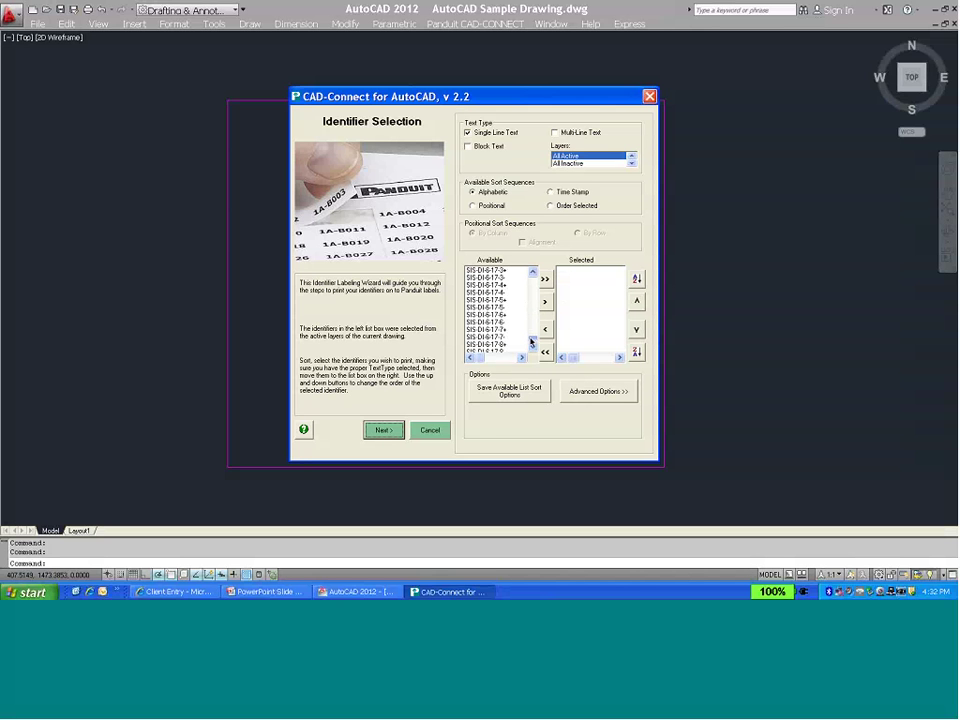
pyautogui.moveTo(531, 343); pyautogui.dragTo(531, 335)
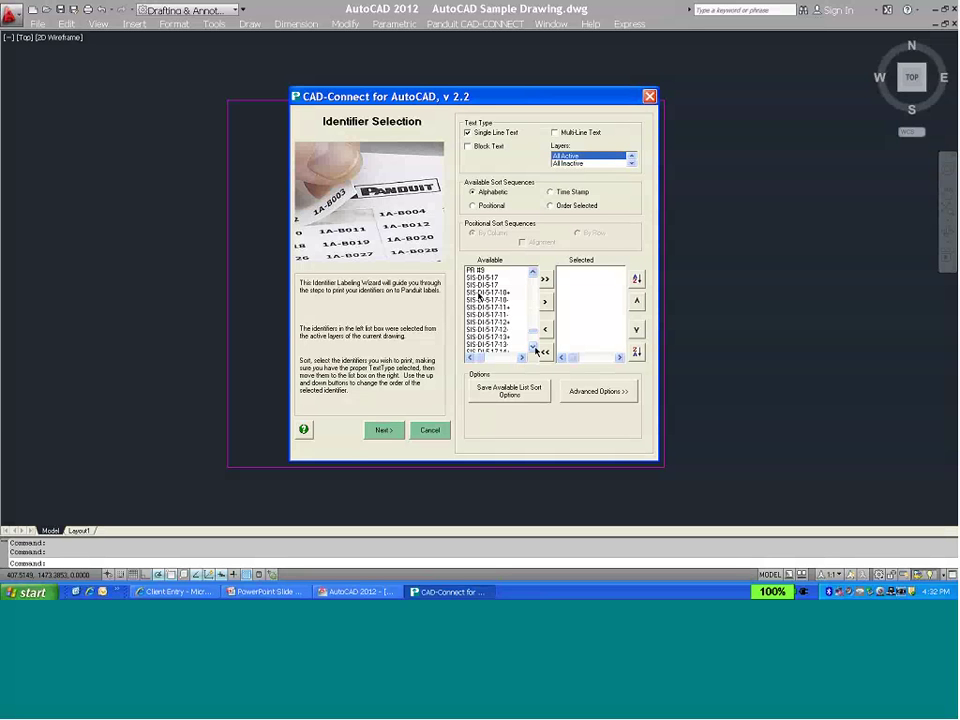
# Add identifiers SIS-DI-5-17-10+ through SIS-DI-5-17-9 to the Selected list.
pyautogui.click(480, 292)
pyautogui.click(533, 347)
pyautogui.click(533, 347)
pyautogui.click(533, 347)
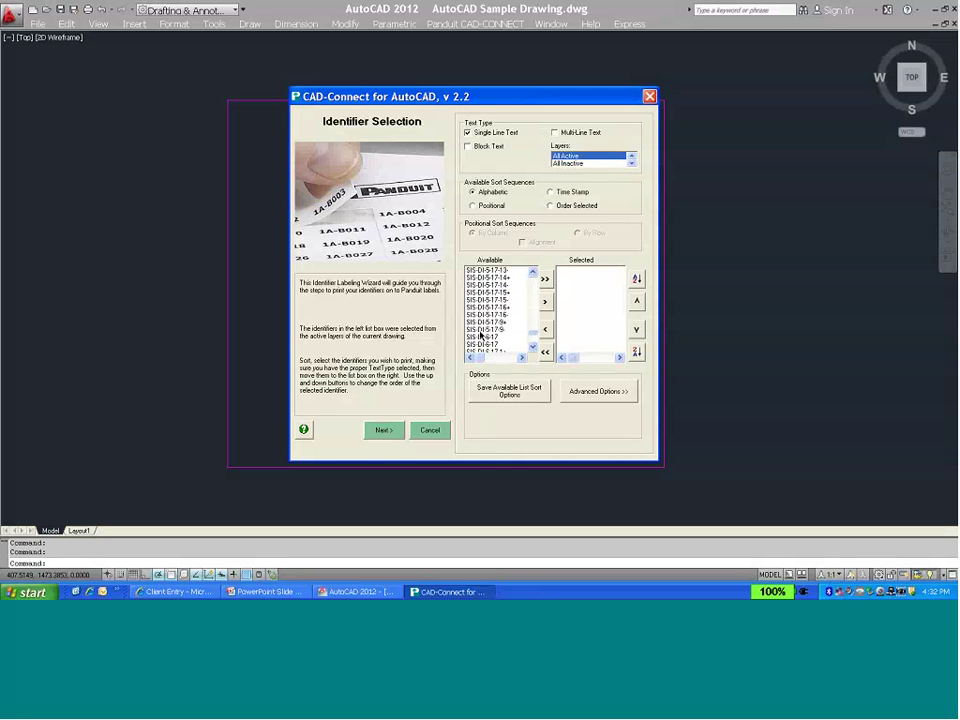
pyautogui.keyDown('shift'); pyautogui.click(483, 330); pyautogui.keyUp('shift')
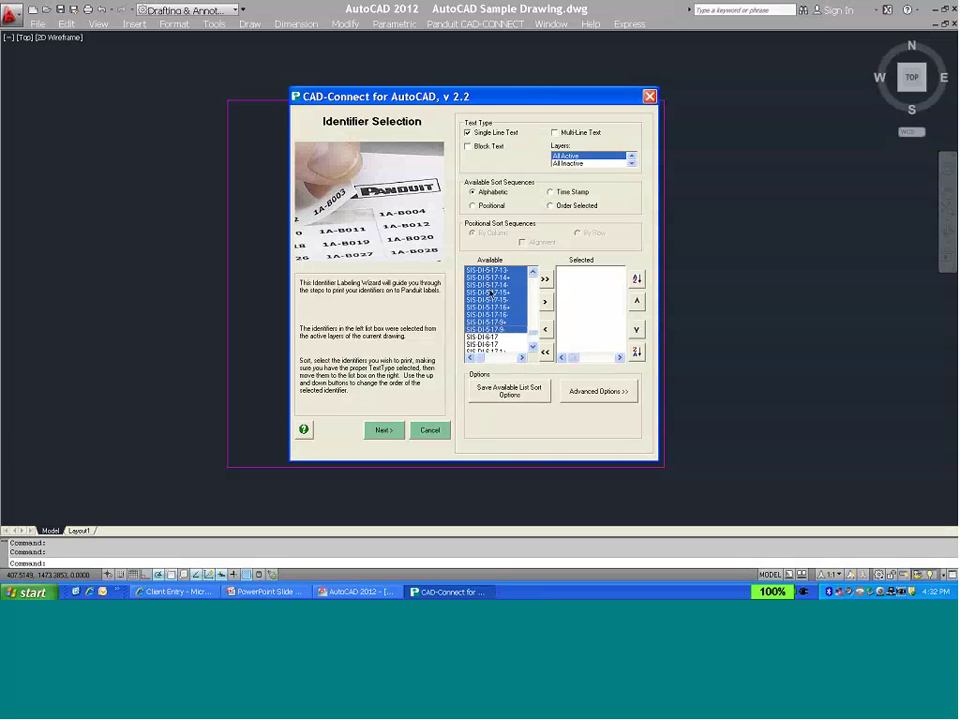
pyautogui.click(545, 302)
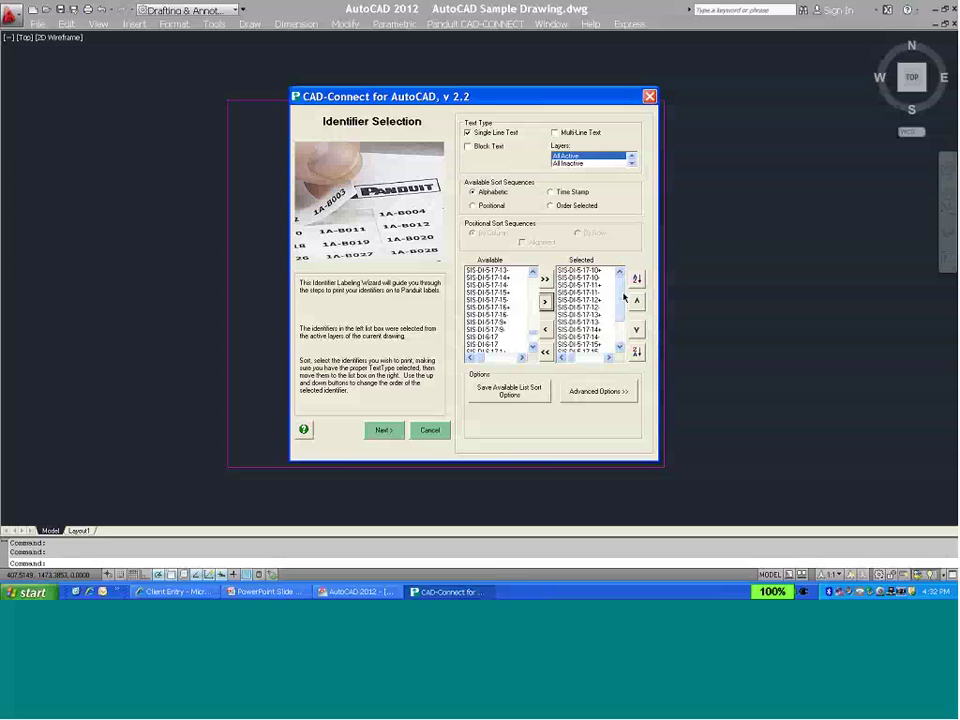
# Move on to the output settings and set Printer Type to Thermal.
pyautogui.click(383, 431)
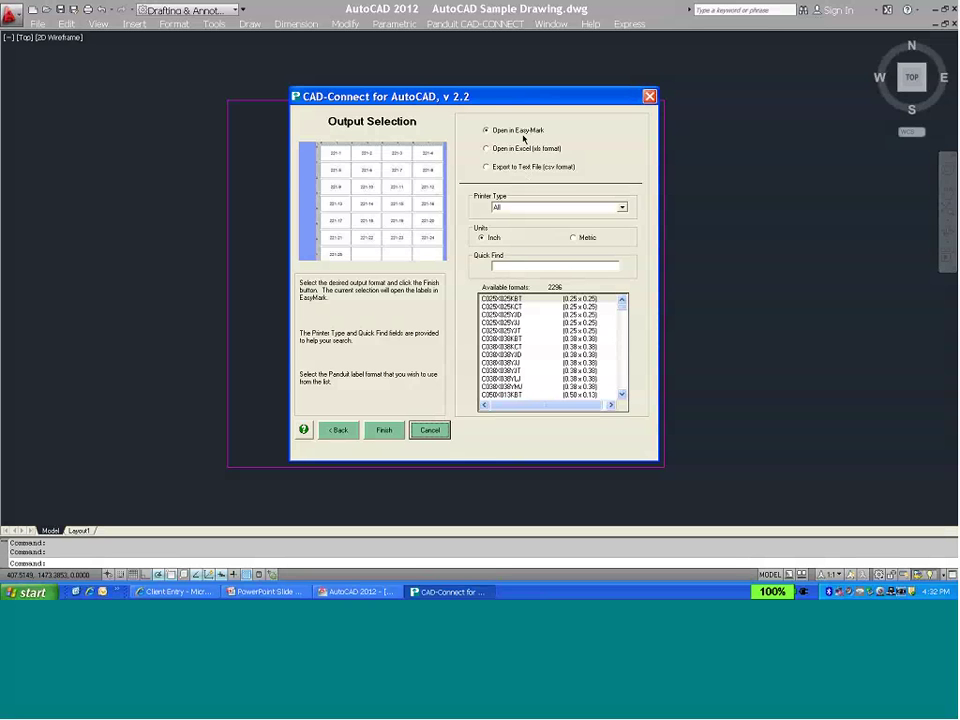
pyautogui.click(622, 208)
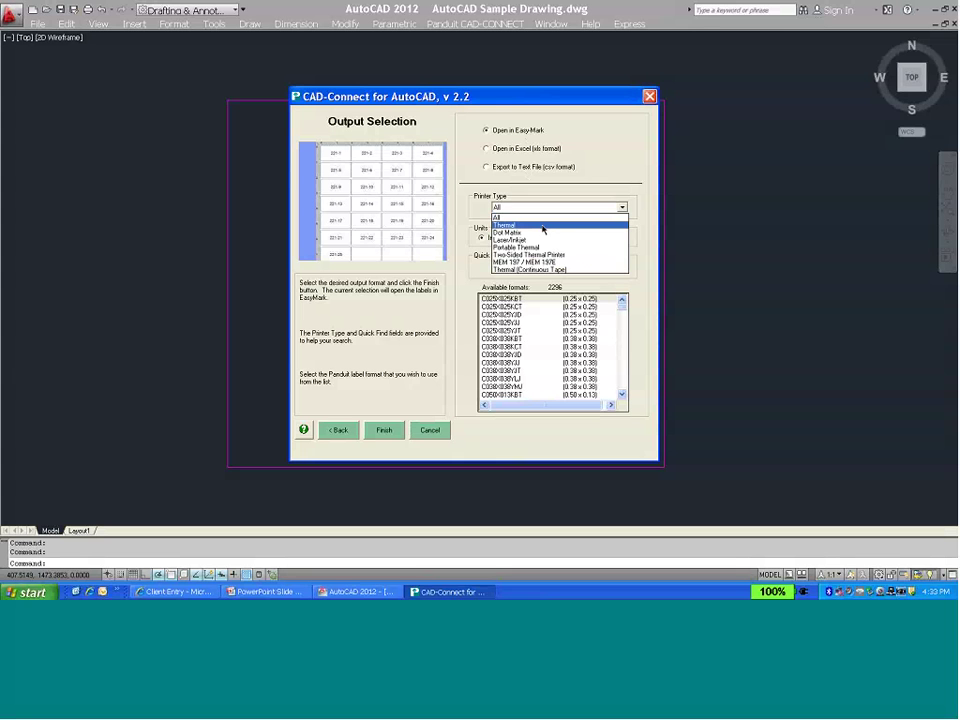
pyautogui.click(543, 226)
# Search the label formats for 'h200' and choose H200X034H1T.
pyautogui.click(507, 268)
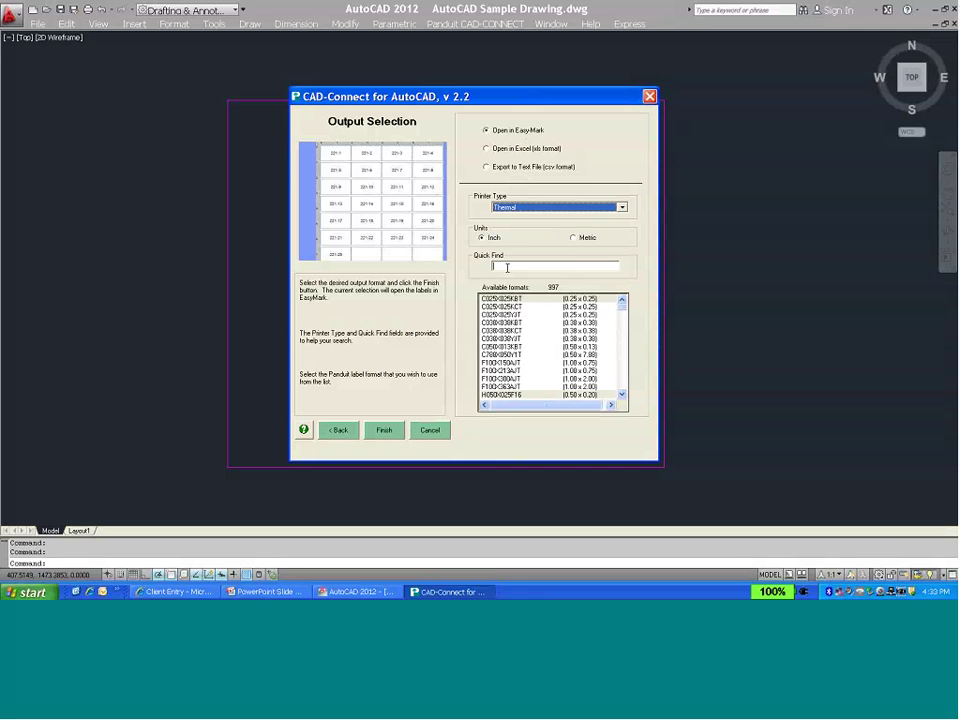
pyautogui.scroll(-10, 581, 333)
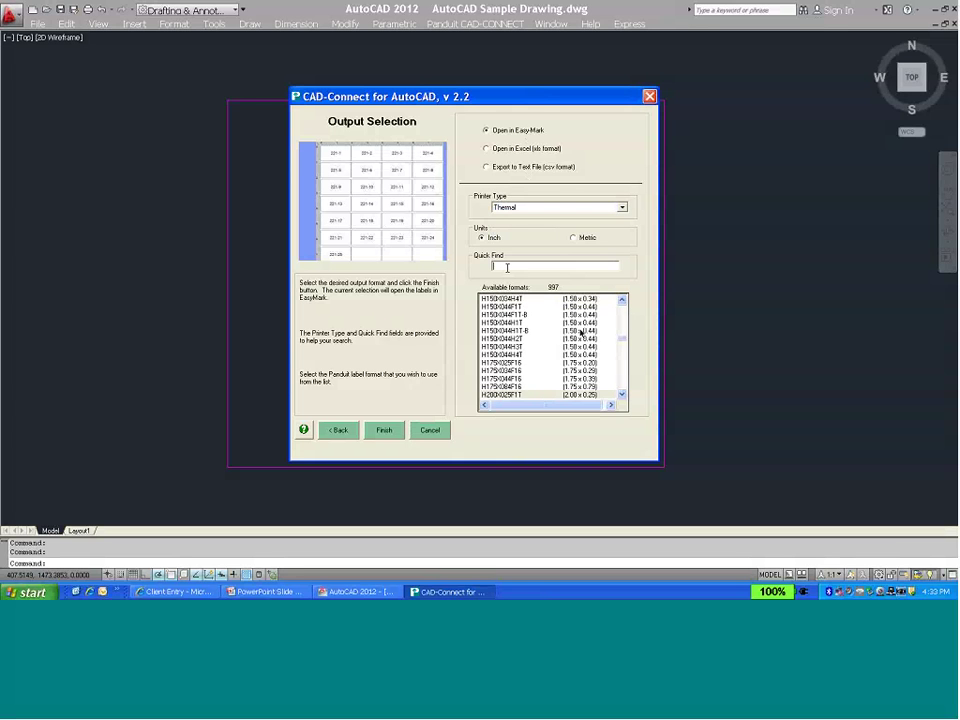
pyautogui.write('h200')
pyautogui.click(619, 396)
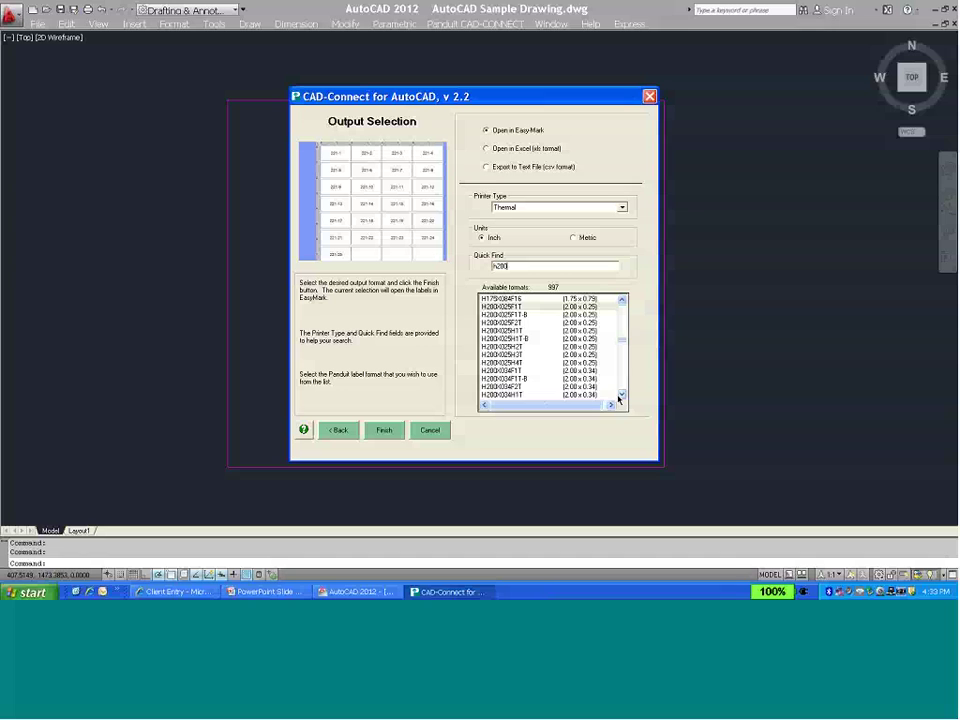
pyautogui.click(500, 394)
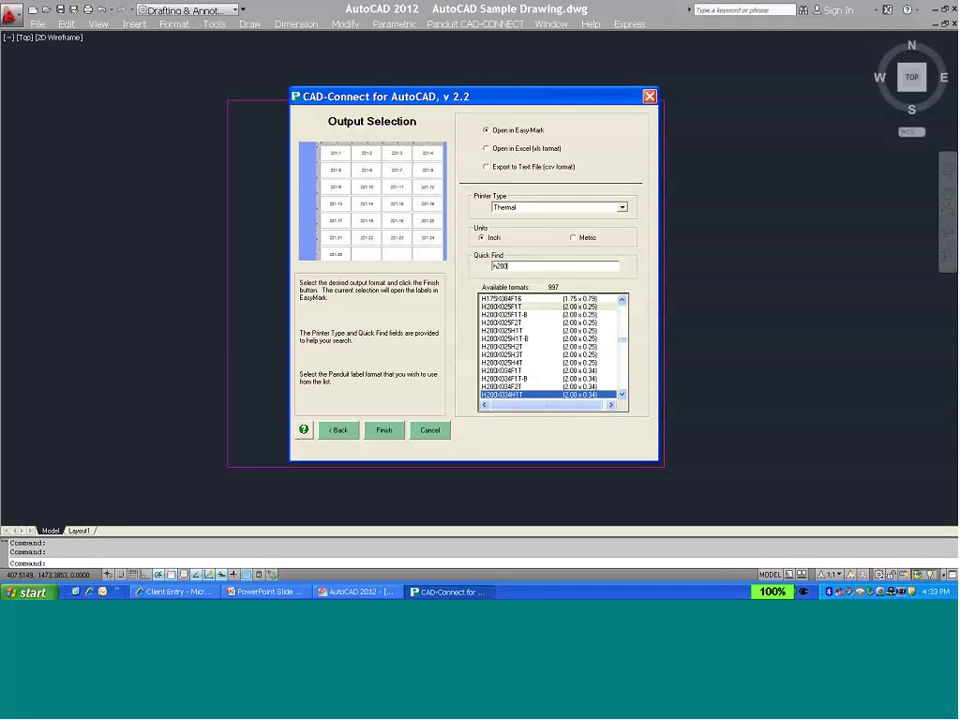
# Generate the SIS-DI-5-17 labels in Easy-Mark, then close Easy-Mark to return to AutoCAD.
pyautogui.click(385, 435)
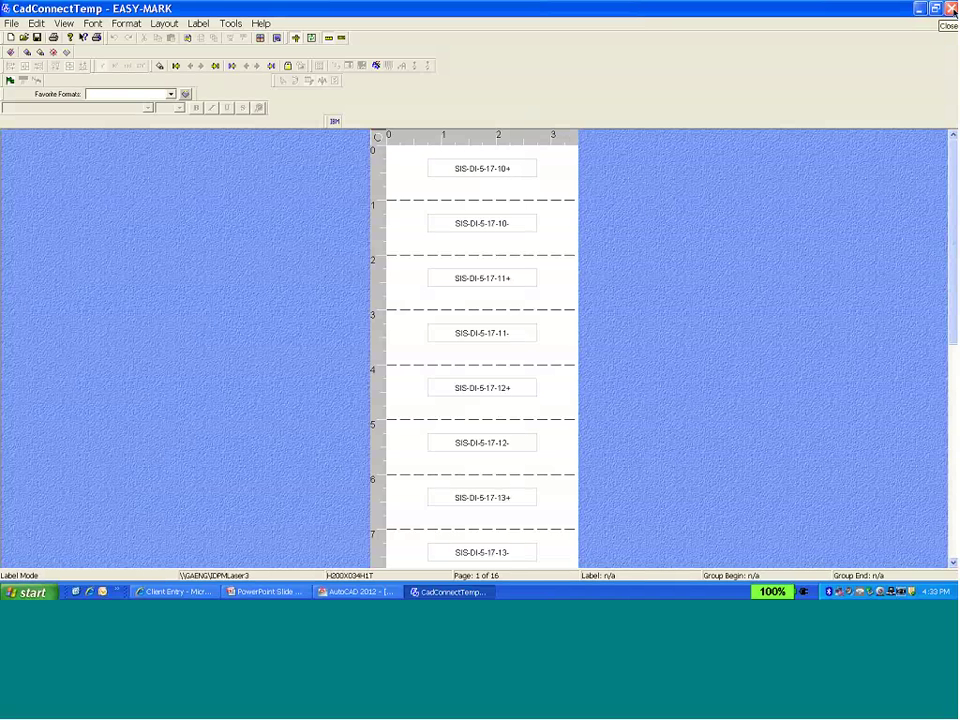
pyautogui.click(951, 9)
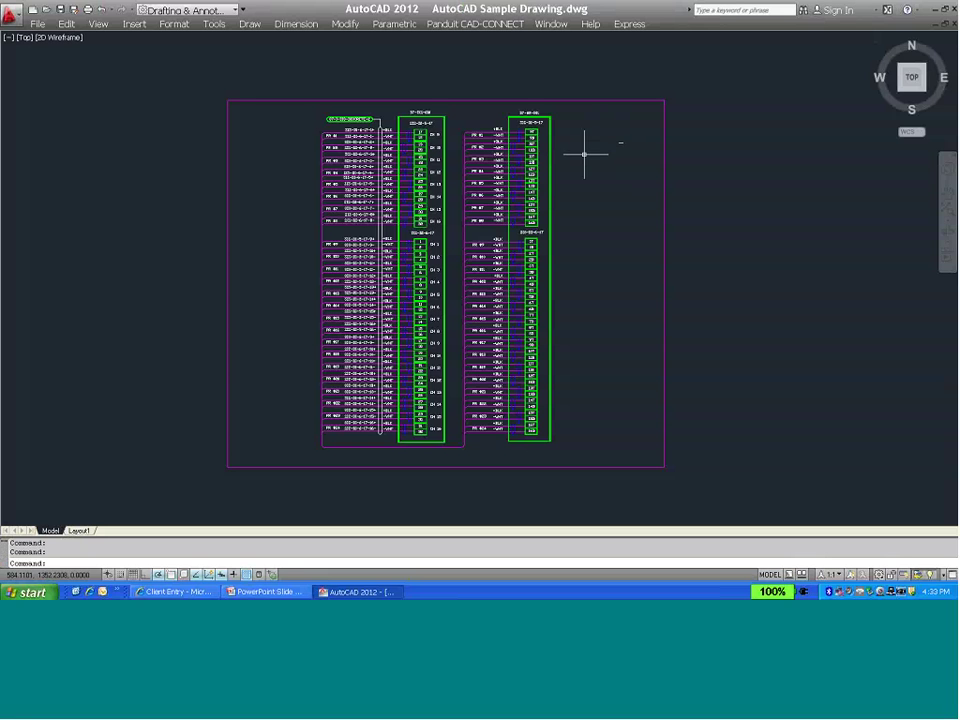
# Zoom in on the SIS-DI-6-17 and SIS-DI-5-17 terminal rows and bring up the CAD-Connect menu.
pyautogui.moveTo(264, 281); pyautogui.dragTo(90, 268, button='middle')
pyautogui.scroll(3, 113, 289)
pyautogui.scroll(3, 118, 290)
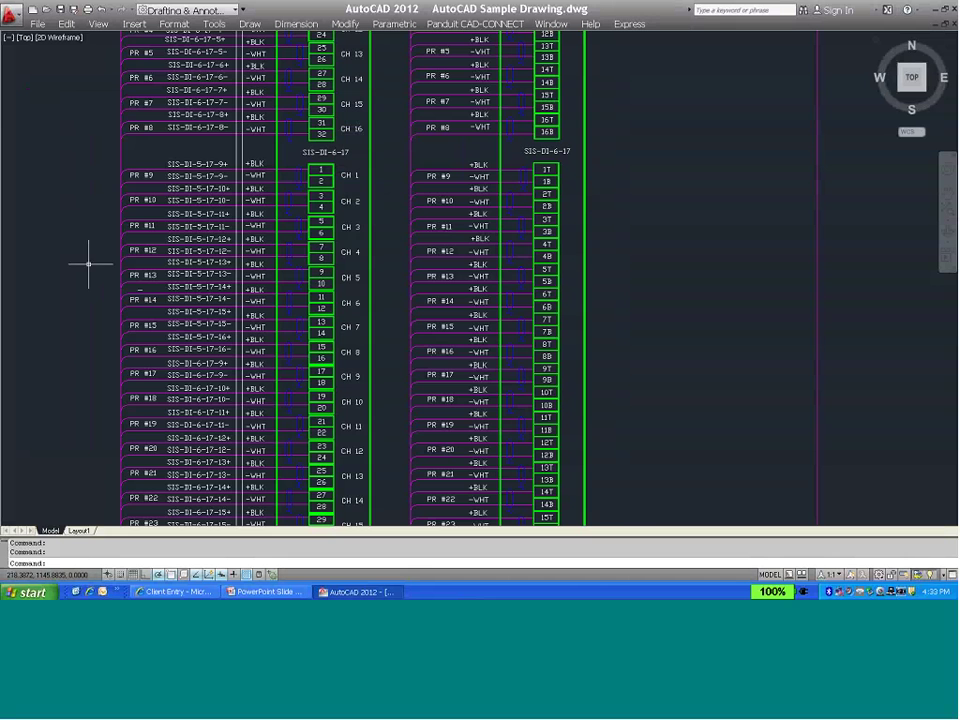
pyautogui.scroll(1, 79, 287)
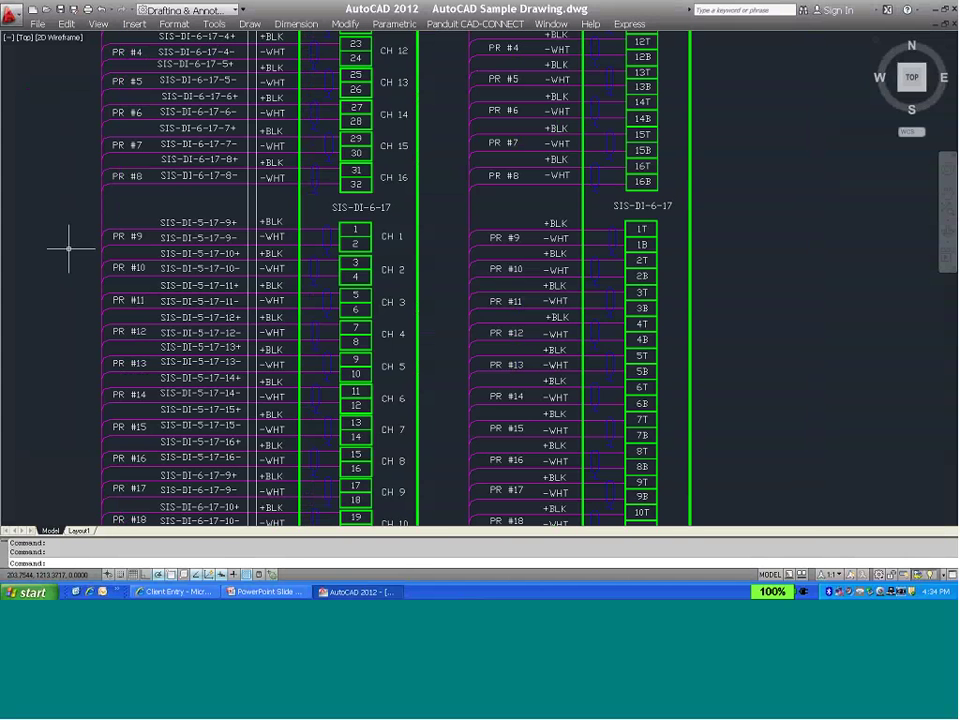
pyautogui.moveTo(64, 279); pyautogui.dragTo(52, 380, button='middle')
pyautogui.moveTo(53, 331)
pyautogui.mouseDown(button='middle')
pyautogui.moveTo(32, 386)
pyautogui.moveTo(27, 475)
pyautogui.mouseUp(button='middle')
pyautogui.scroll(2, 32, 386)
pyautogui.click(467, 25)
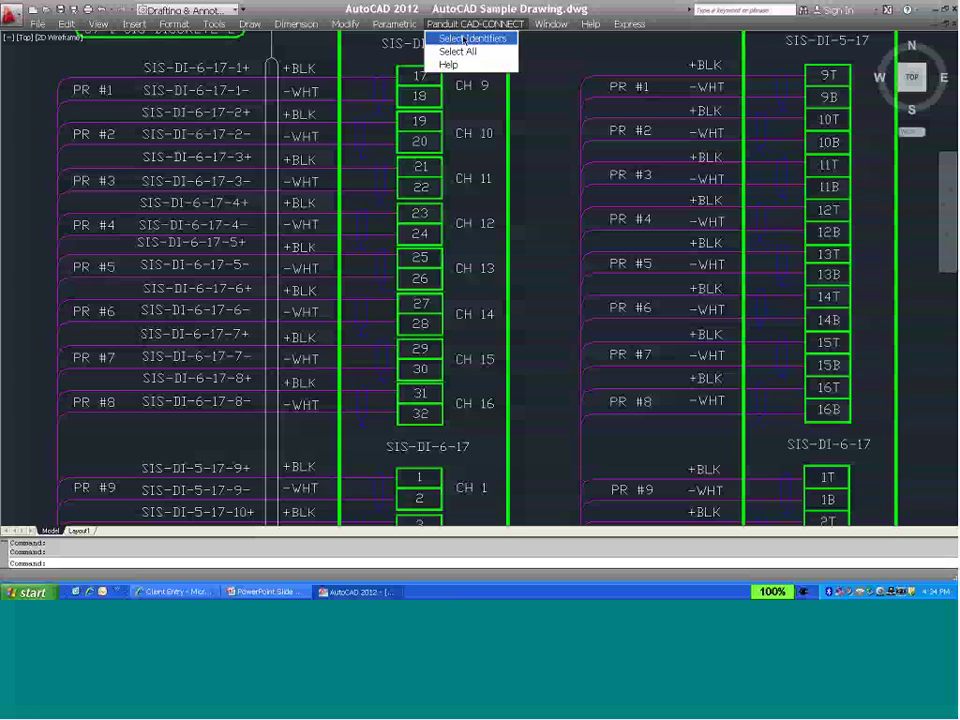
# Pick the SIS-DI-6-17 identifier column and both SIS-DI-5-17 headings, then load them into CAD-Connect.
pyautogui.click(464, 38)
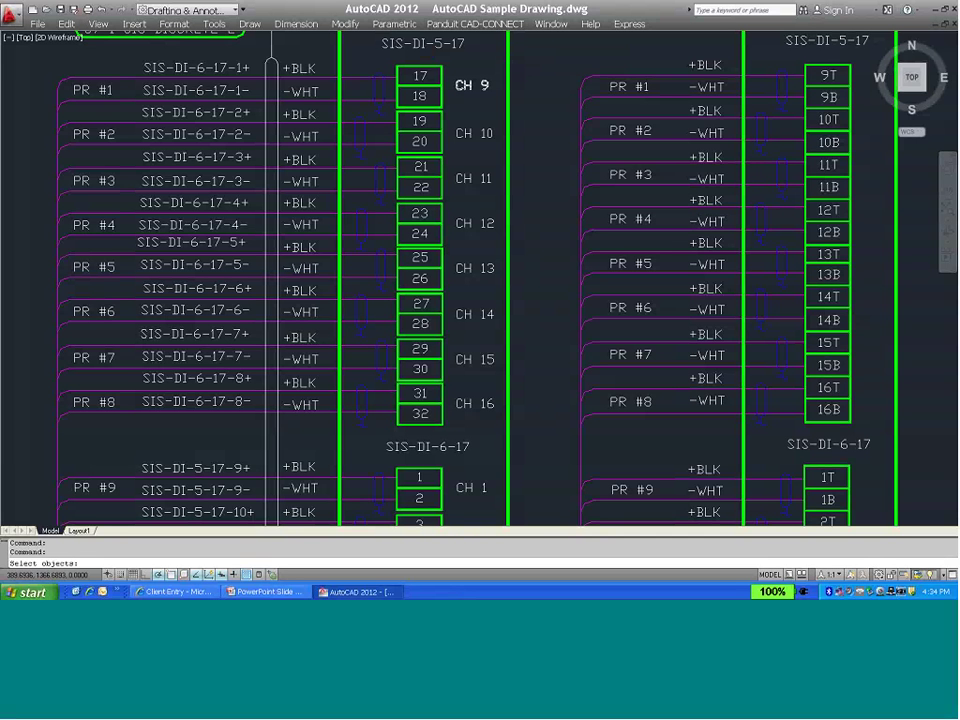
pyautogui.click(130, 49)
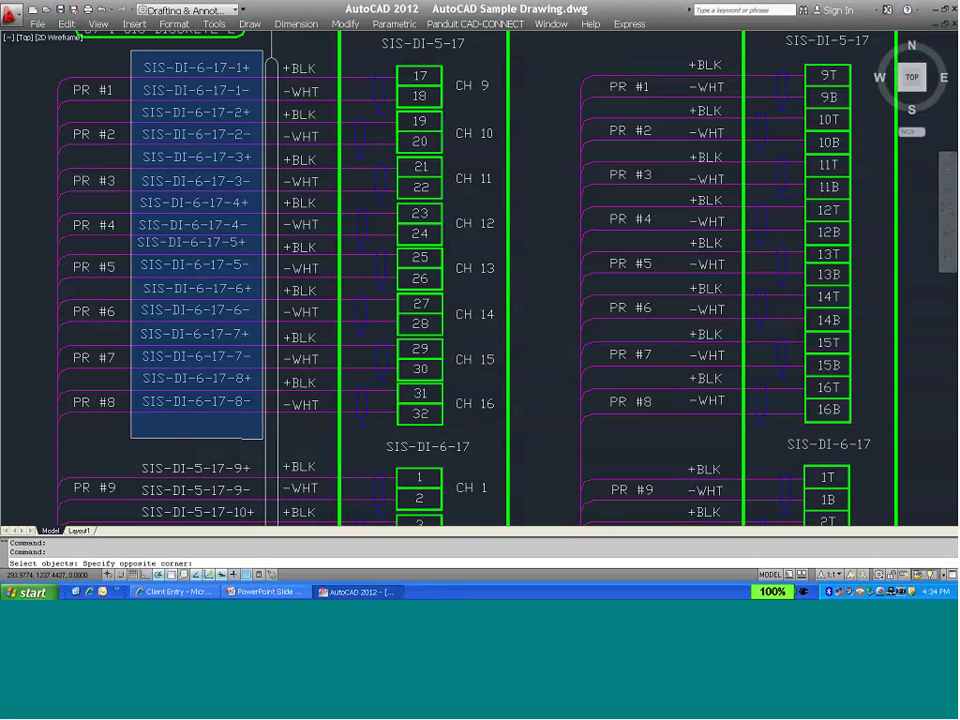
pyautogui.click(263, 438)
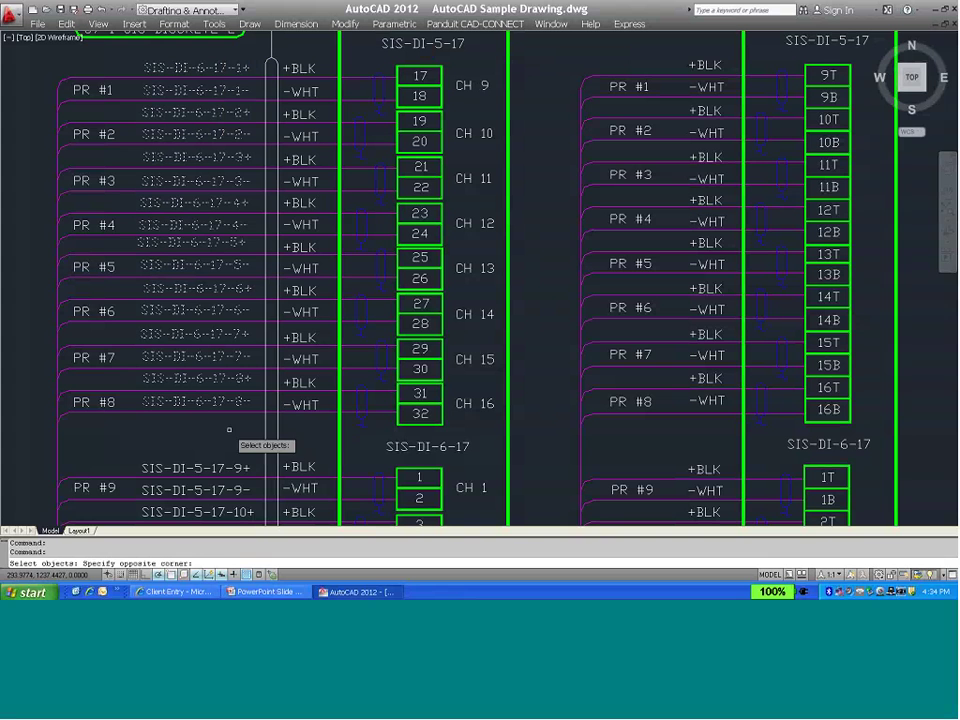
pyautogui.click(156, 478)
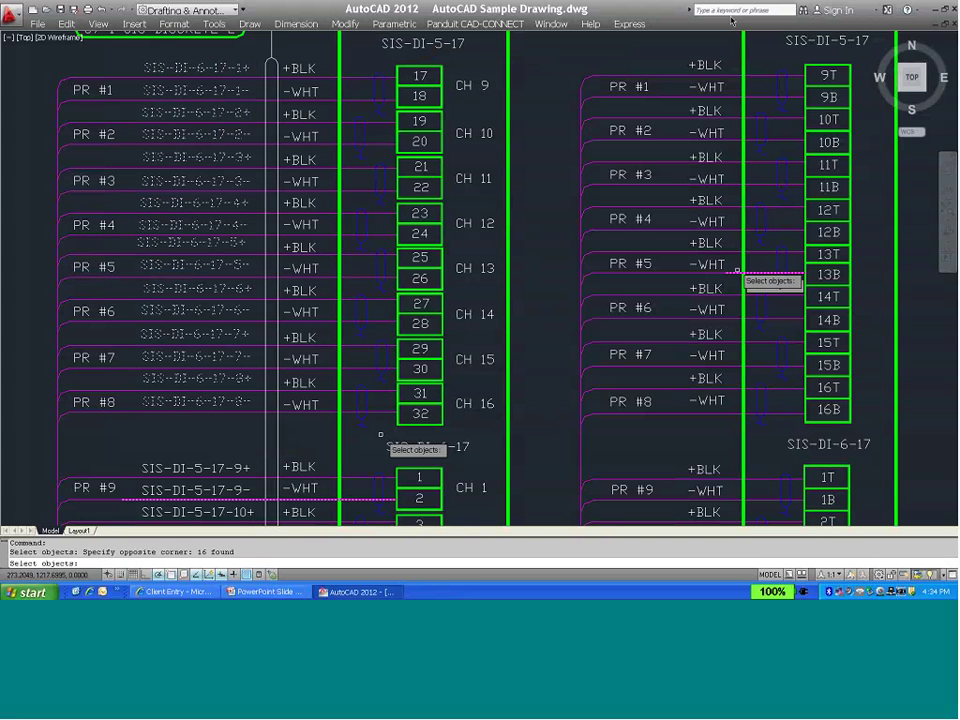
pyautogui.click(808, 43)
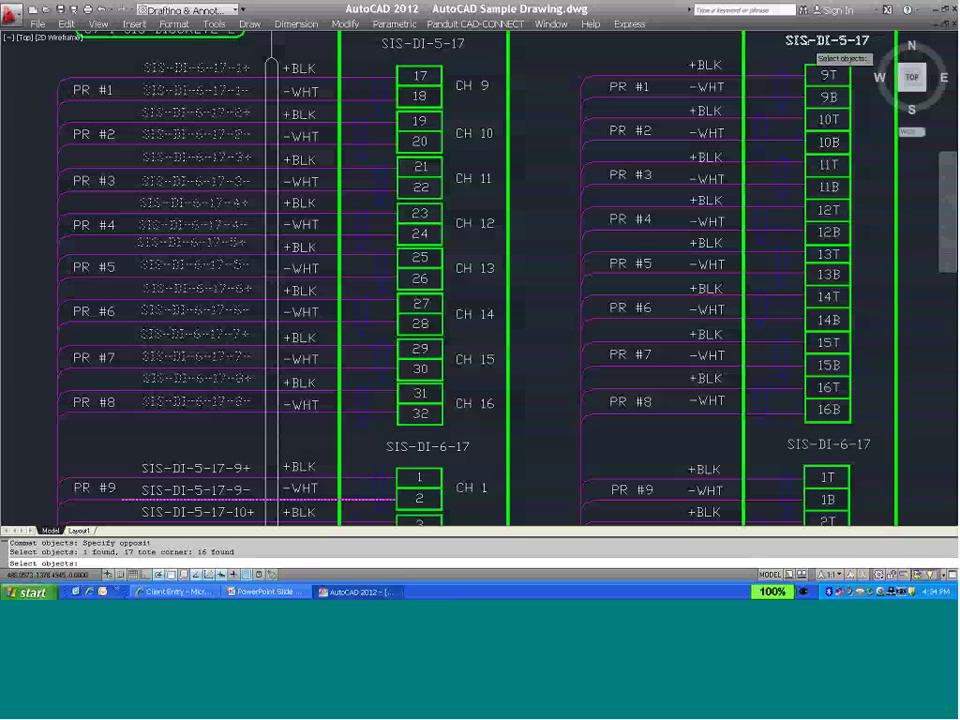
pyautogui.click(420, 45)
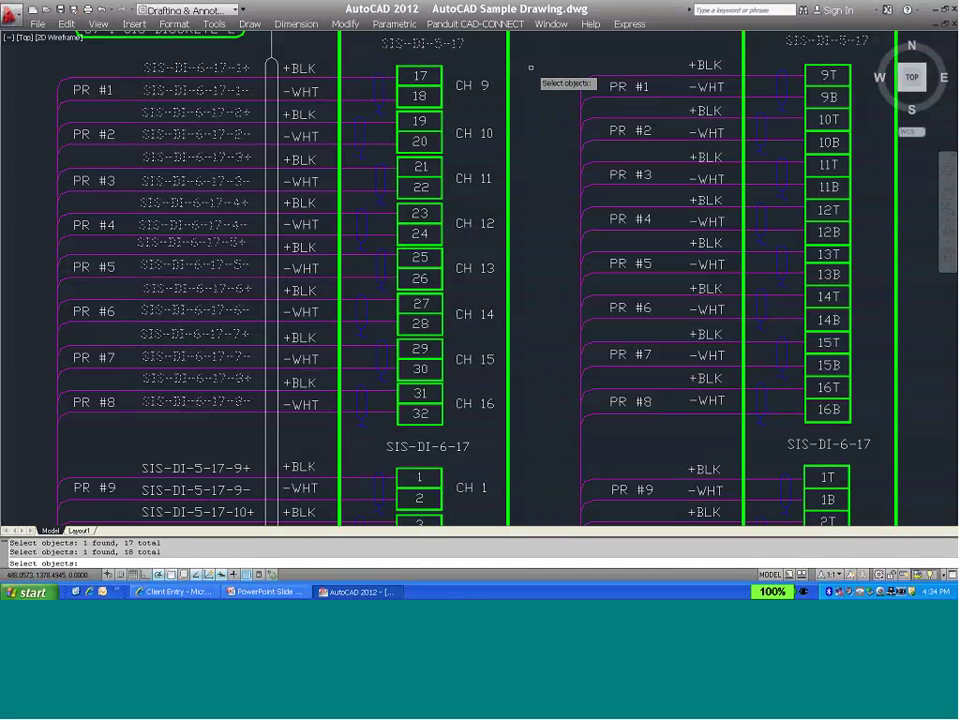
pyautogui.press('Return')
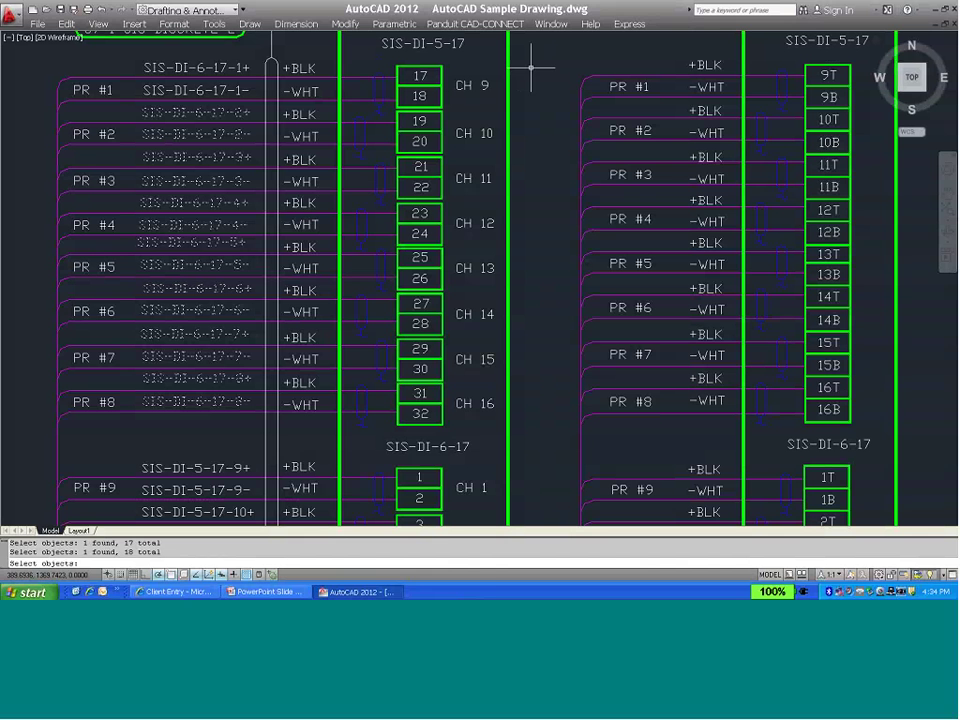
pyautogui.press('Return')
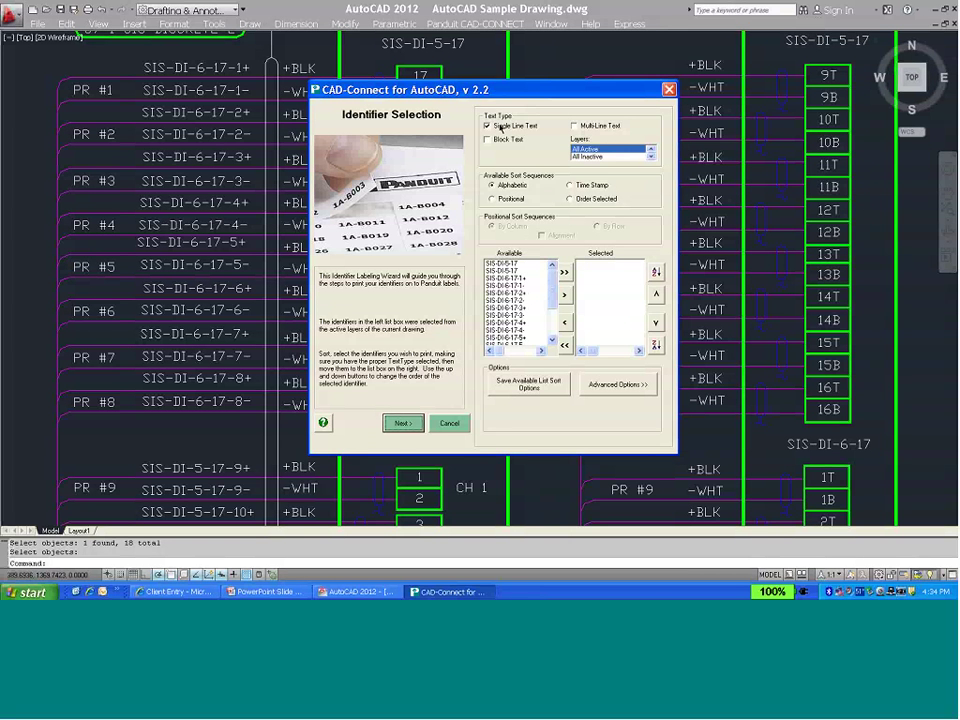
pyautogui.click(488, 128)
pyautogui.click(577, 128)
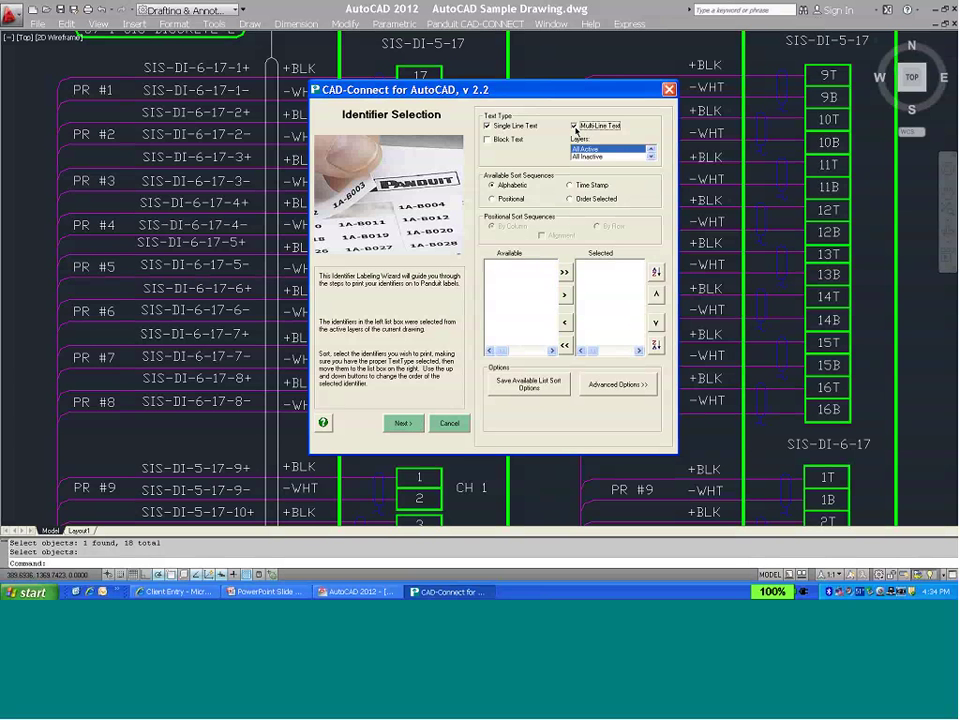
pyautogui.click(488, 126)
pyautogui.click(488, 126)
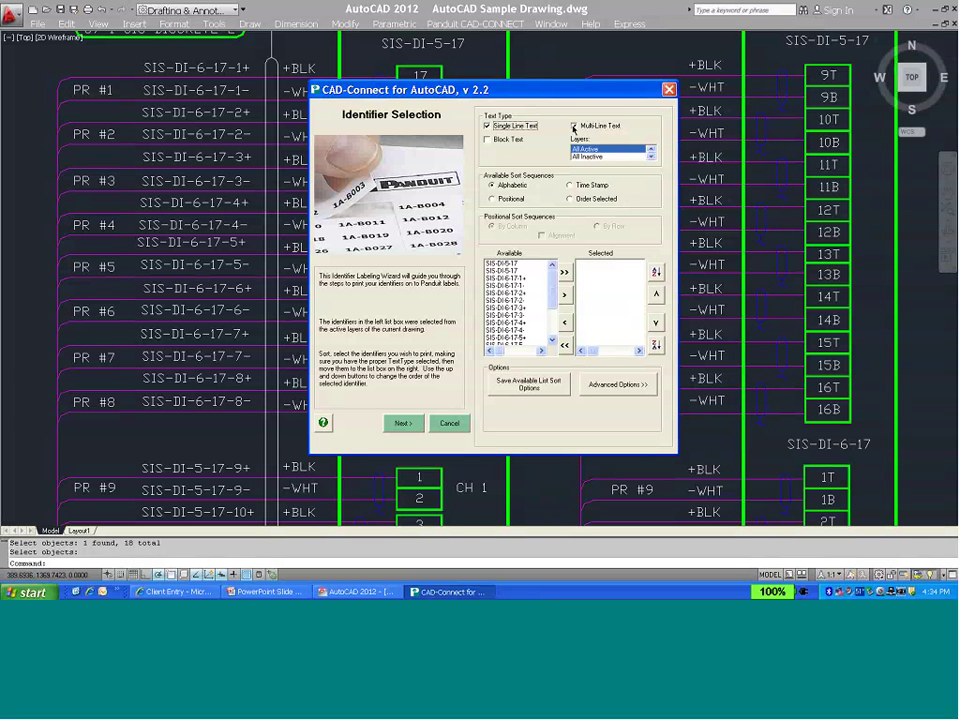
pyautogui.click(489, 141)
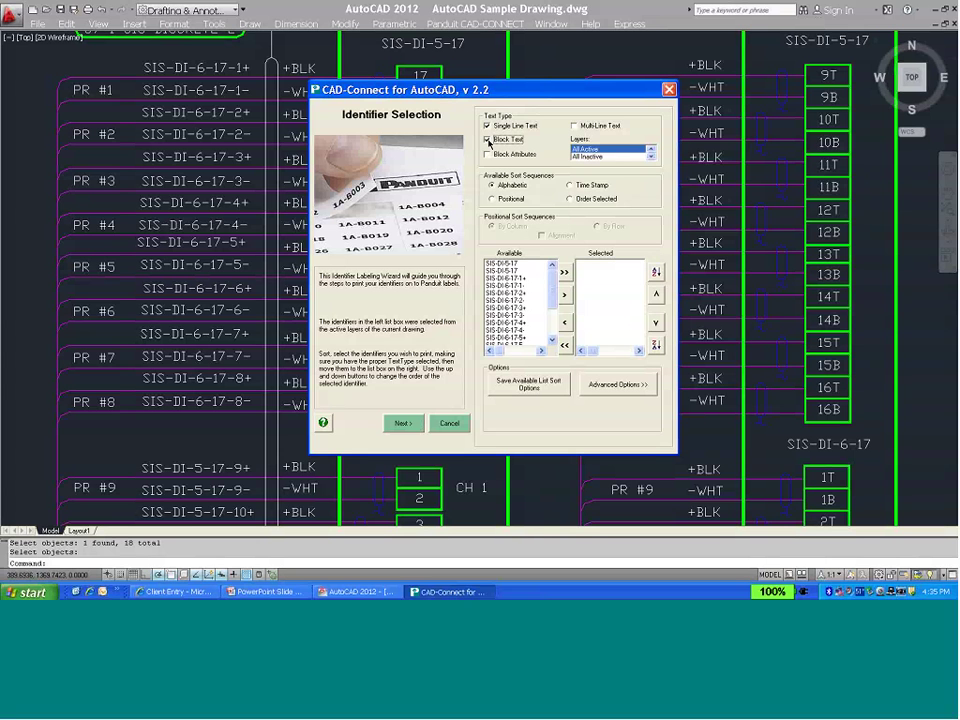
pyautogui.click(488, 140)
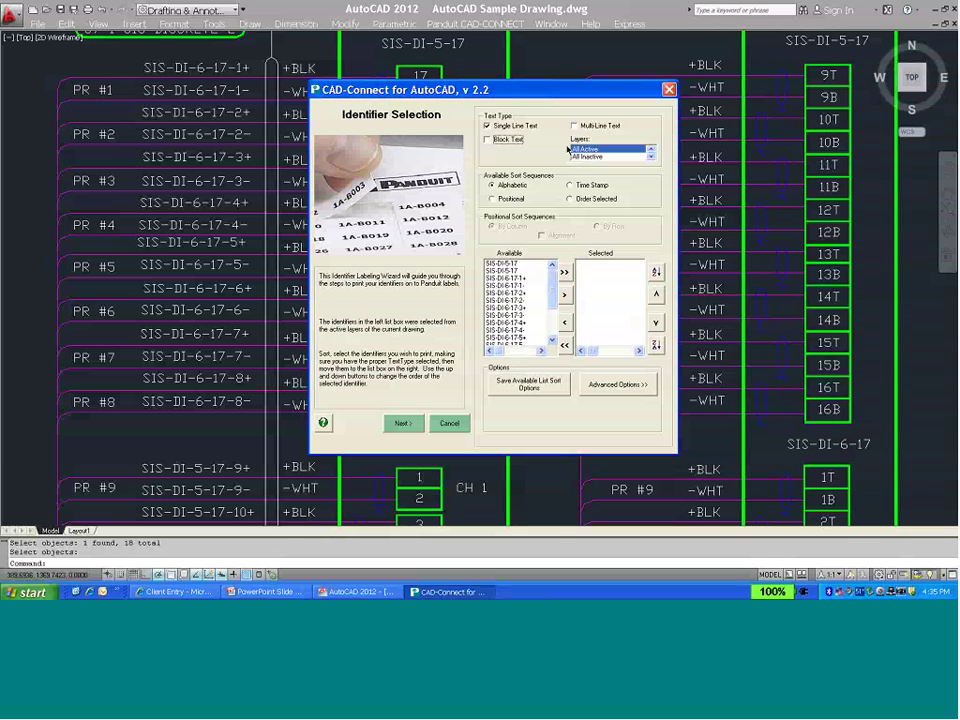
pyautogui.click(651, 157)
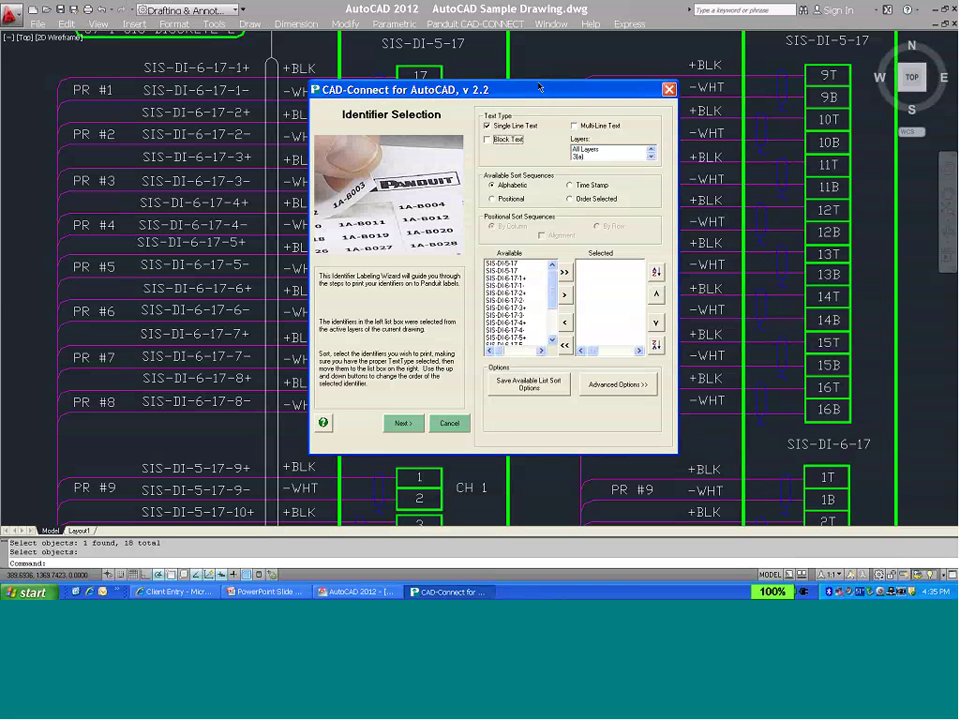
# Sort the Available identifiers positionally, by their location in the drawing.
pyautogui.moveTo(539, 88); pyautogui.dragTo(541, 74)
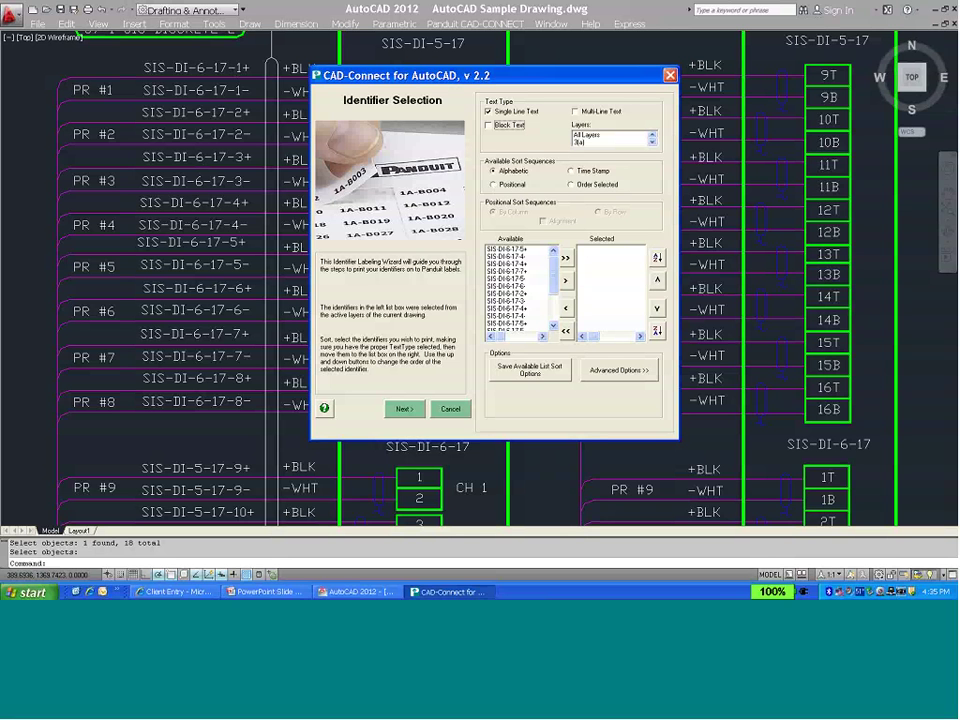
pyautogui.click(493, 184)
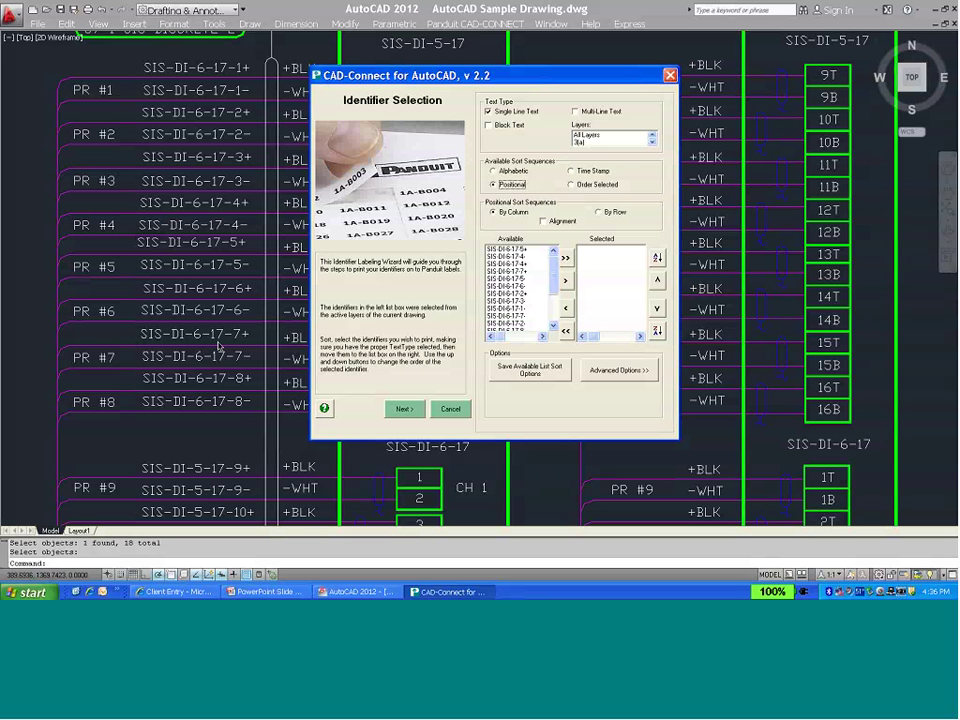
# Enable Alignment for the column sort and move all SIS-DI-6-17 identifiers to Selected.
pyautogui.click(545, 222)
pyautogui.click(544, 222)
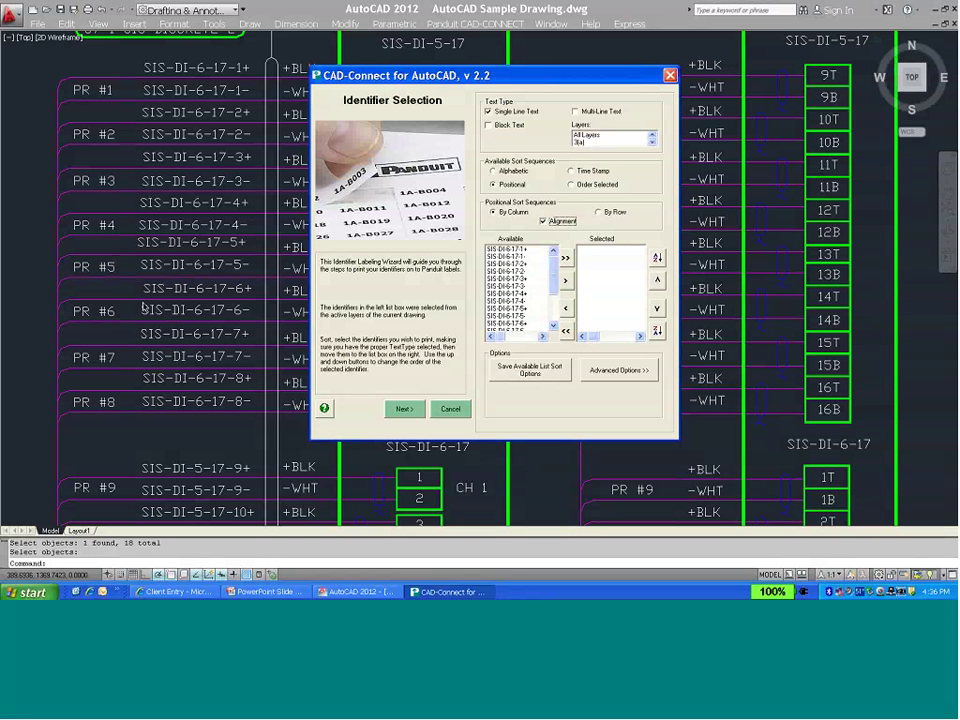
pyautogui.click(543, 221)
pyautogui.scroll(-1, 554, 300)
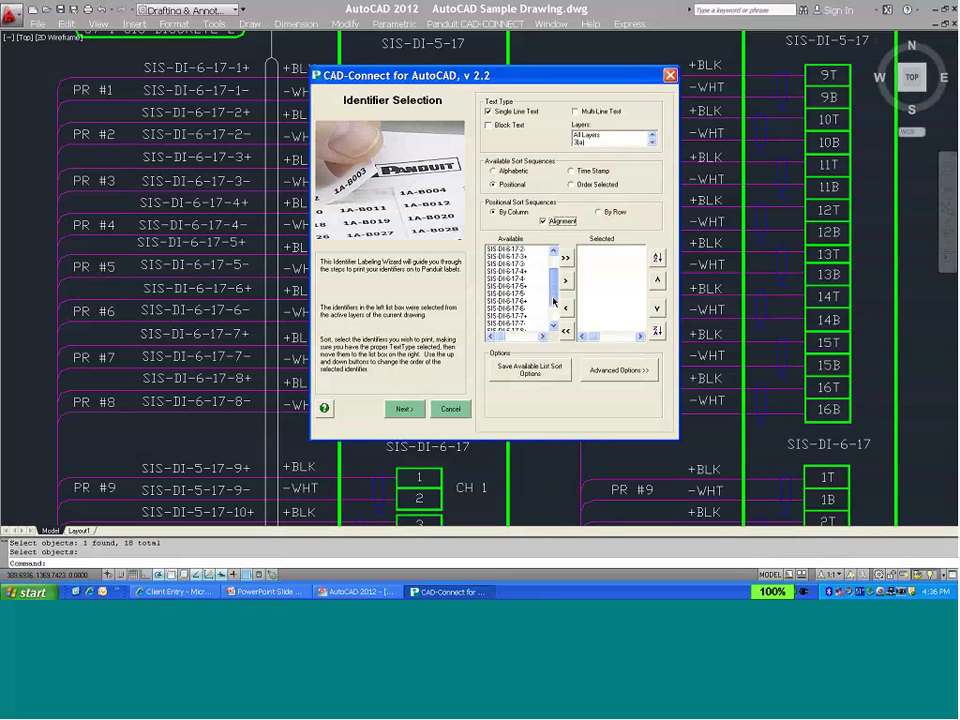
pyautogui.scroll(-1, 554, 300)
pyautogui.click(565, 258)
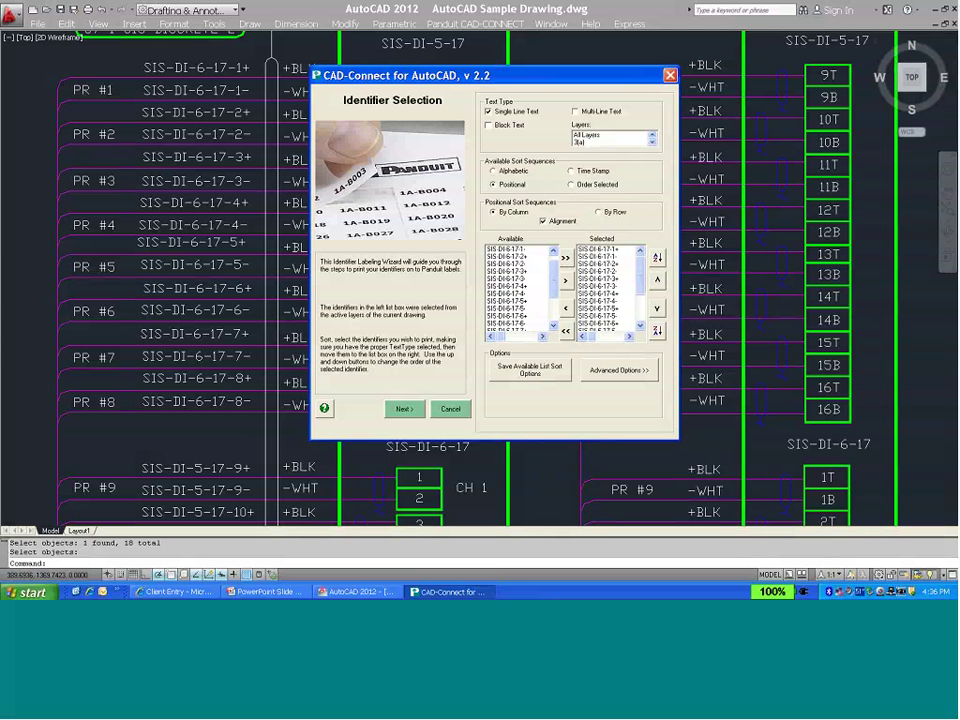
# Switch sorting to Order Selected and return all identifiers from Selected to Available.
pyautogui.click(573, 185)
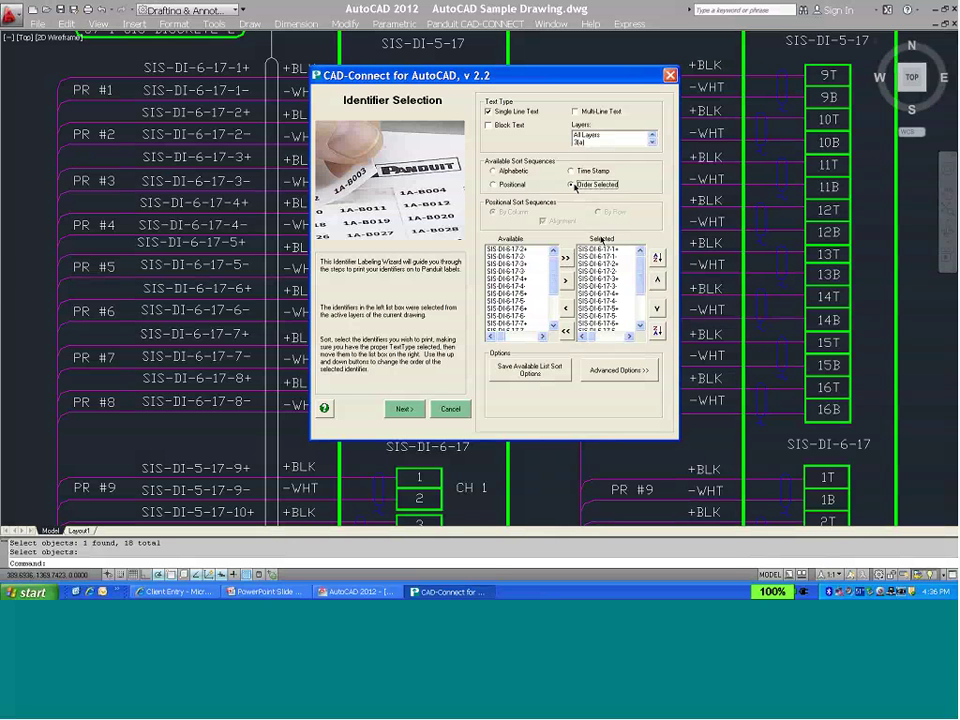
pyautogui.click(566, 331)
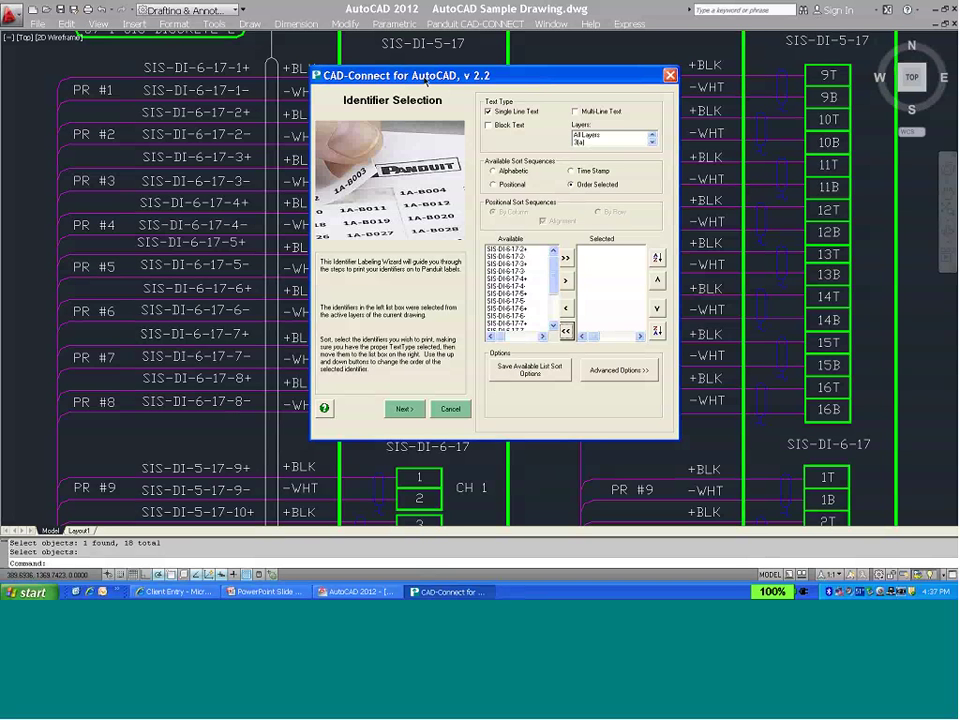
pyautogui.moveTo(556, 278); pyautogui.dragTo(558, 312)
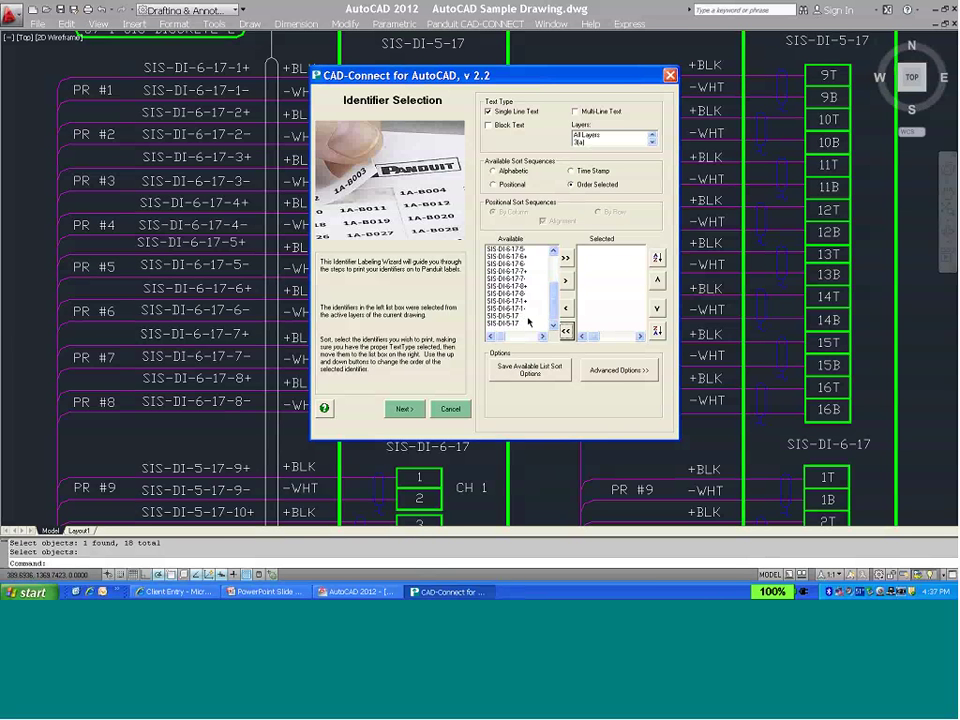
# Try Time Stamp sorting, then return to Positional sorting and move every identifier to Selected.
pyautogui.click(574, 172)
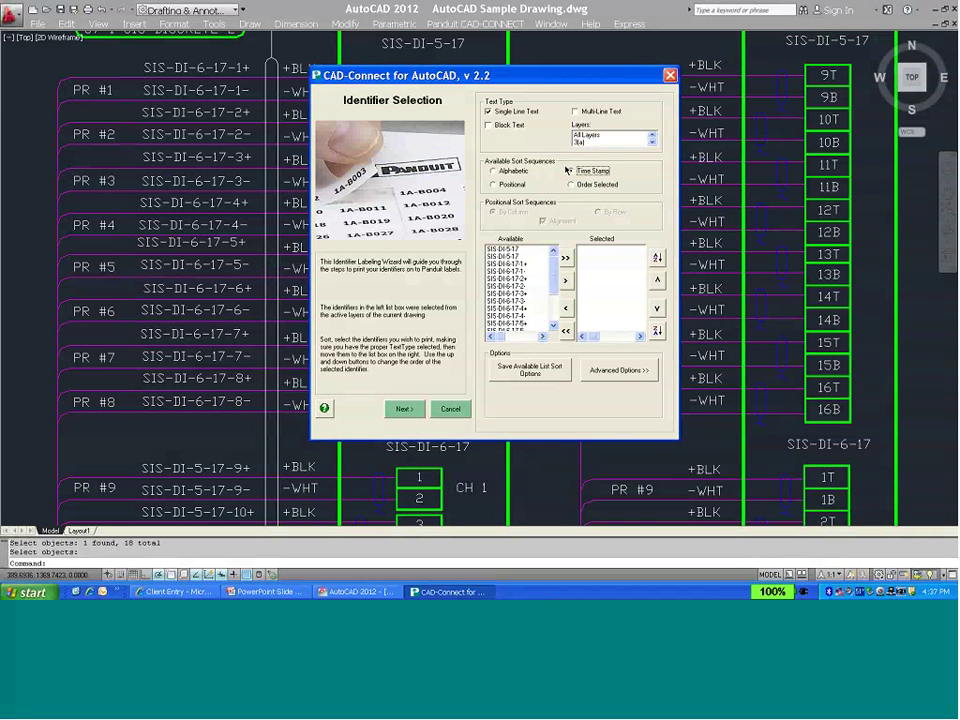
pyautogui.moveTo(553, 268); pyautogui.dragTo(553, 305)
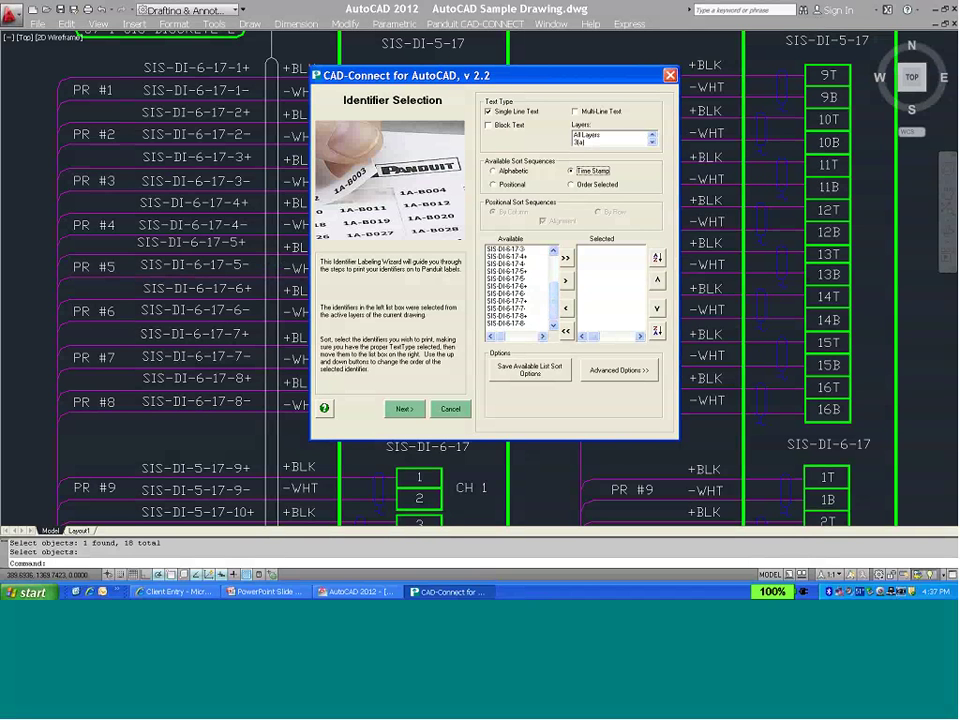
pyautogui.scroll(2, 520, 288)
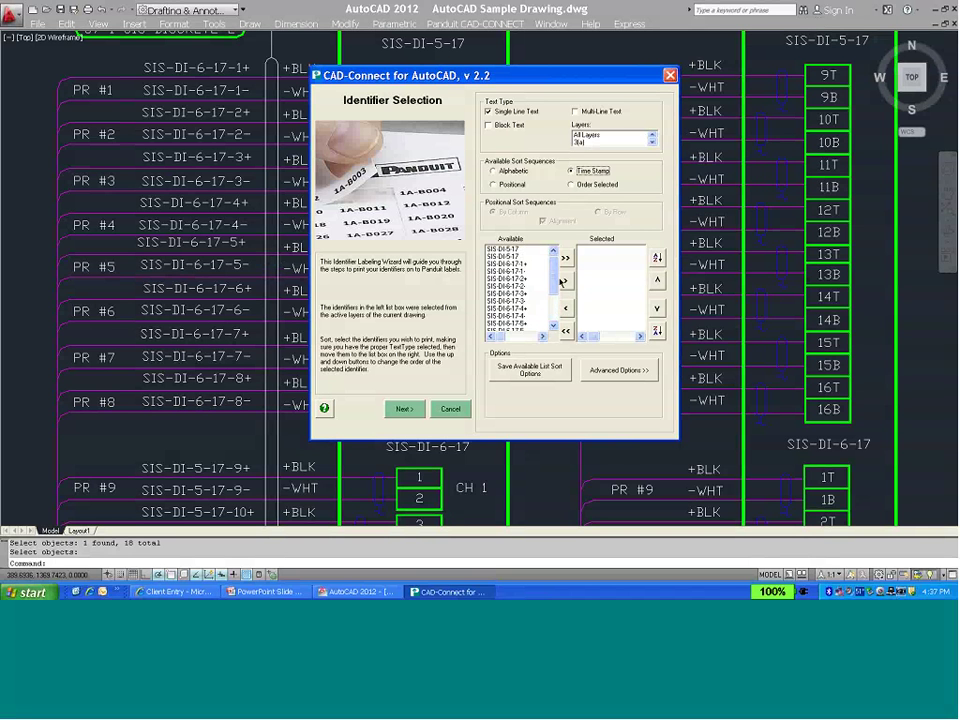
pyautogui.click(500, 184)
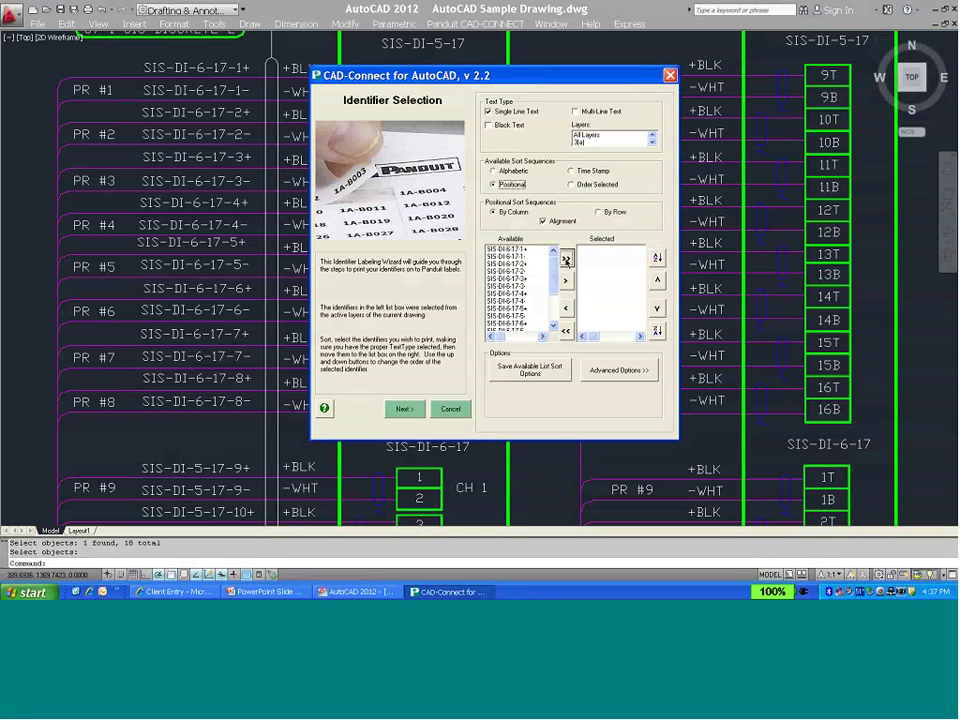
pyautogui.click(566, 260)
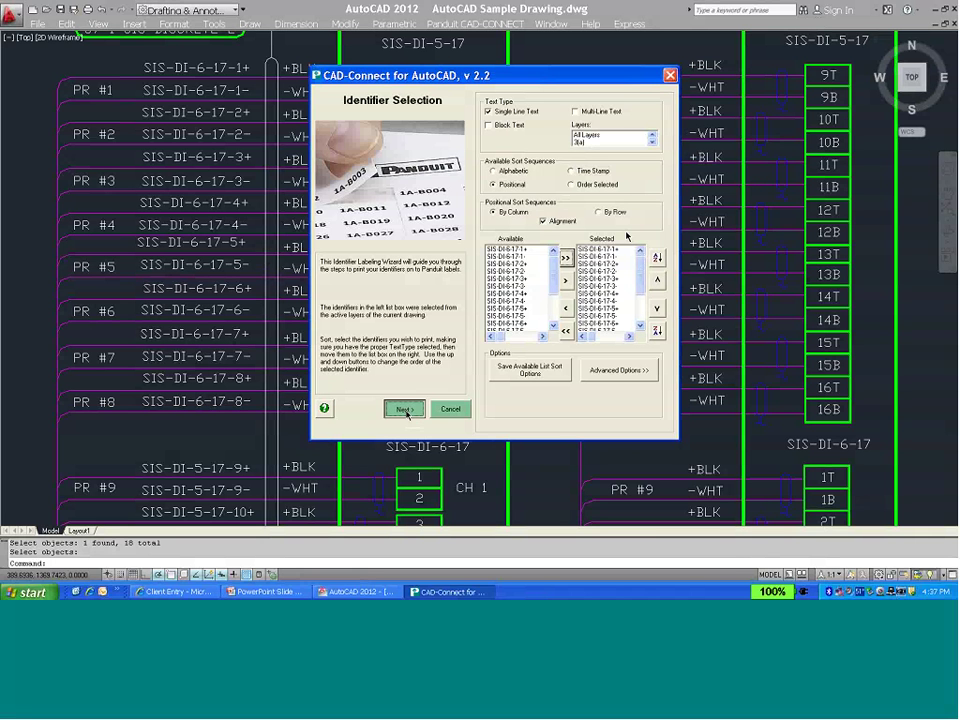
# Advance to the output step and set Printer Type to Thermal.
pyautogui.click(404, 409)
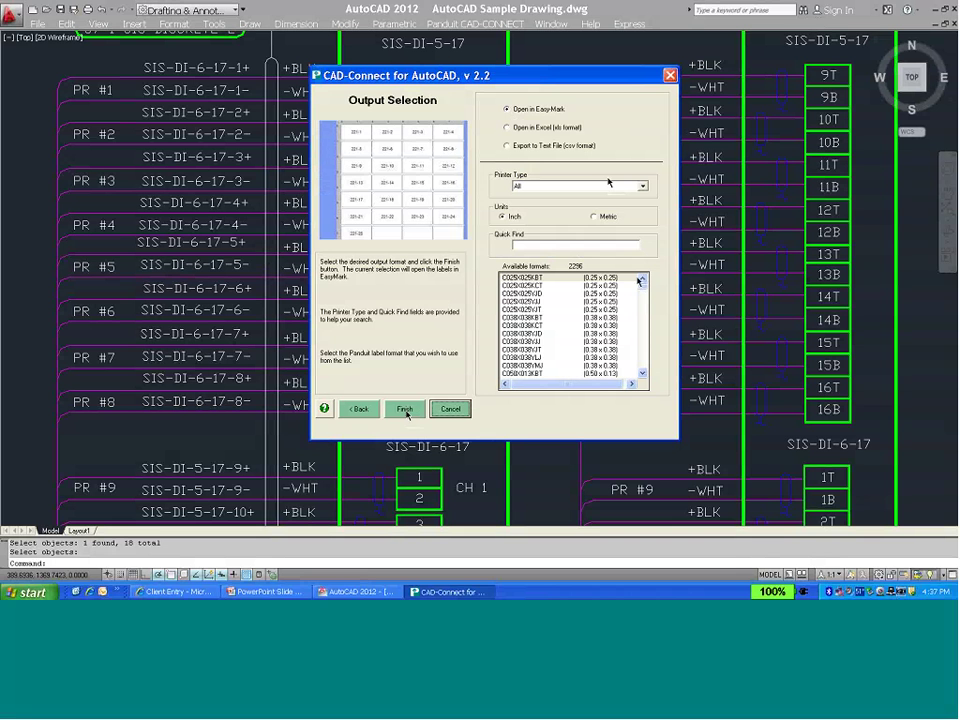
pyautogui.click(643, 186)
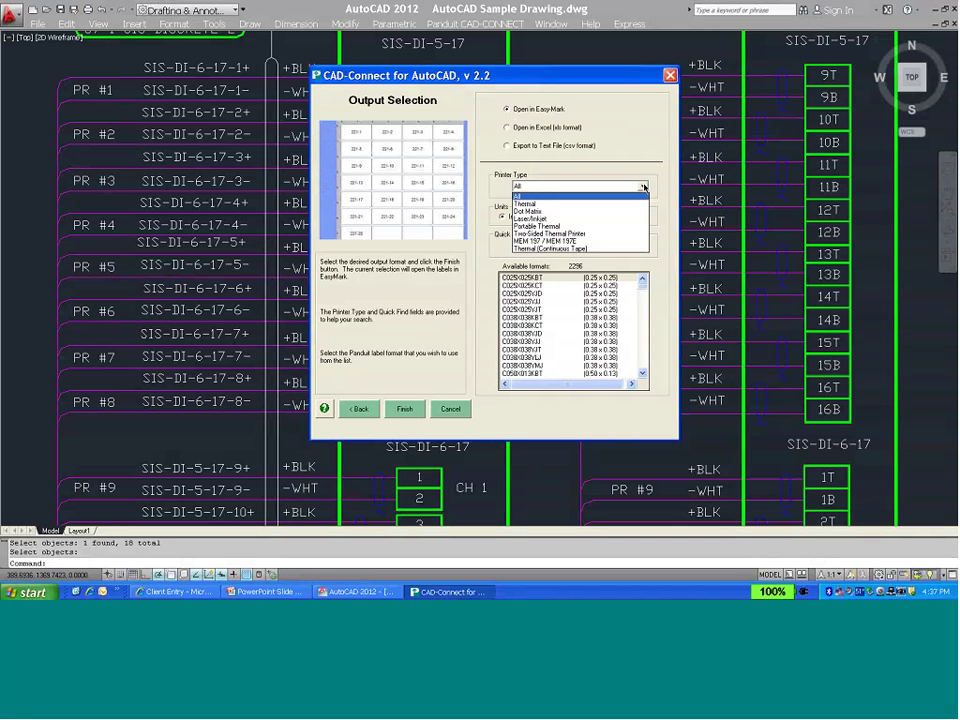
pyautogui.click(525, 203)
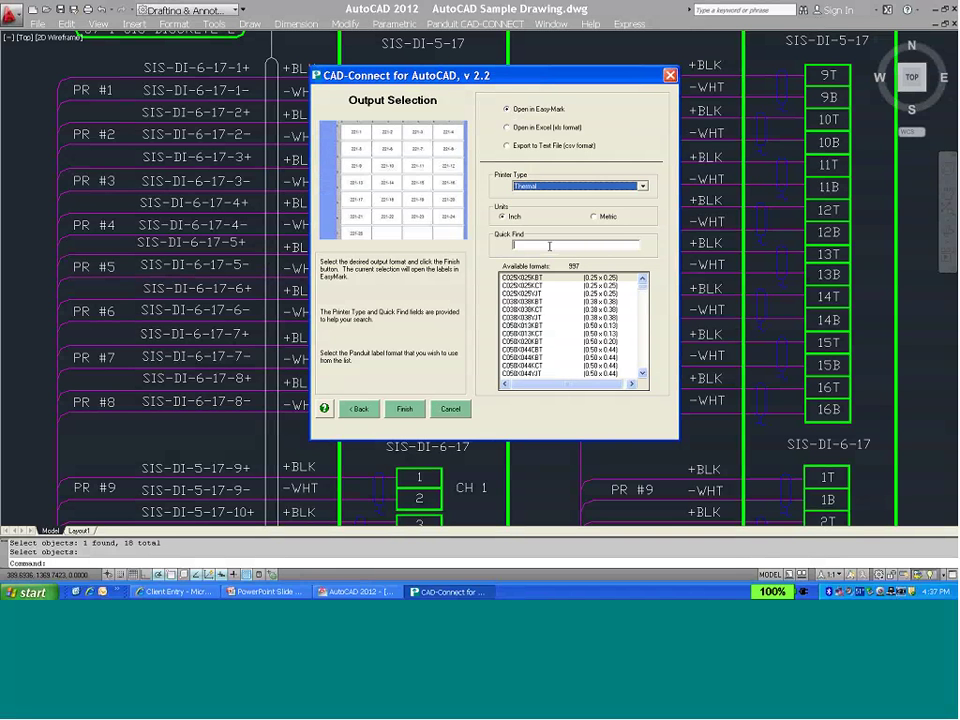
# Search 's100' in Quick Find and select the S100X150T1T label format.
pyautogui.write('s')
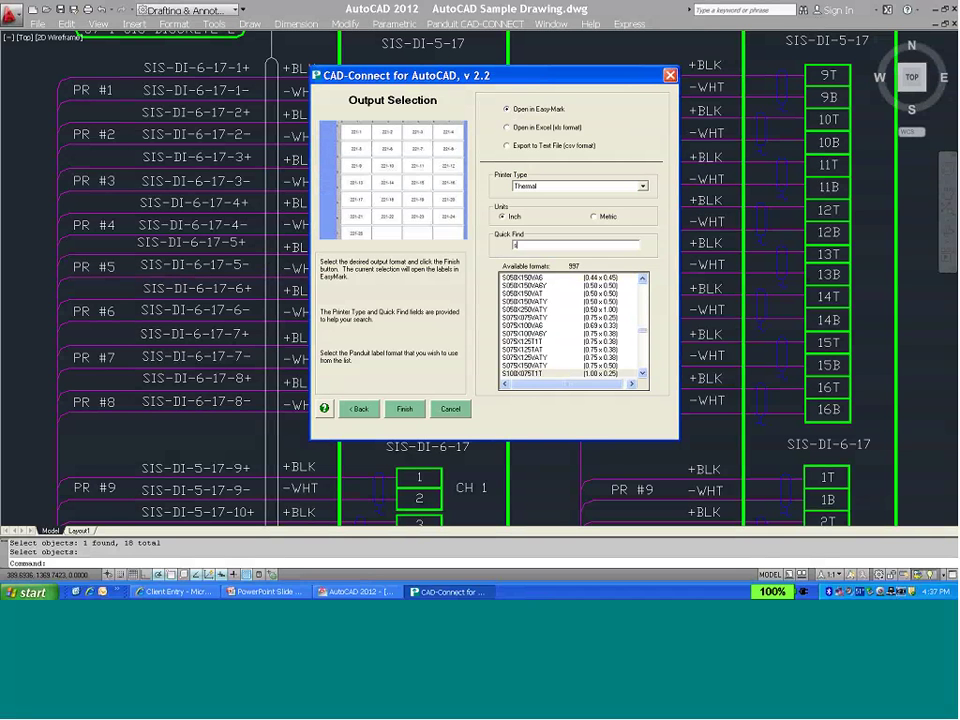
pyautogui.scroll(-5, 629, 323)
pyautogui.write('100')
pyautogui.click(645, 374)
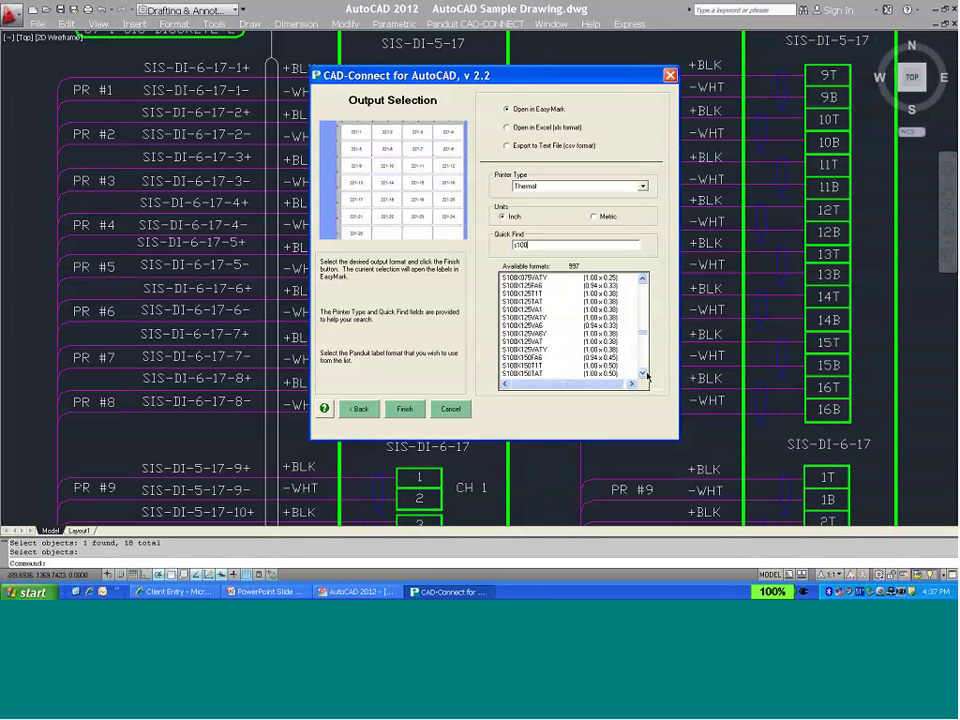
pyautogui.click(645, 374)
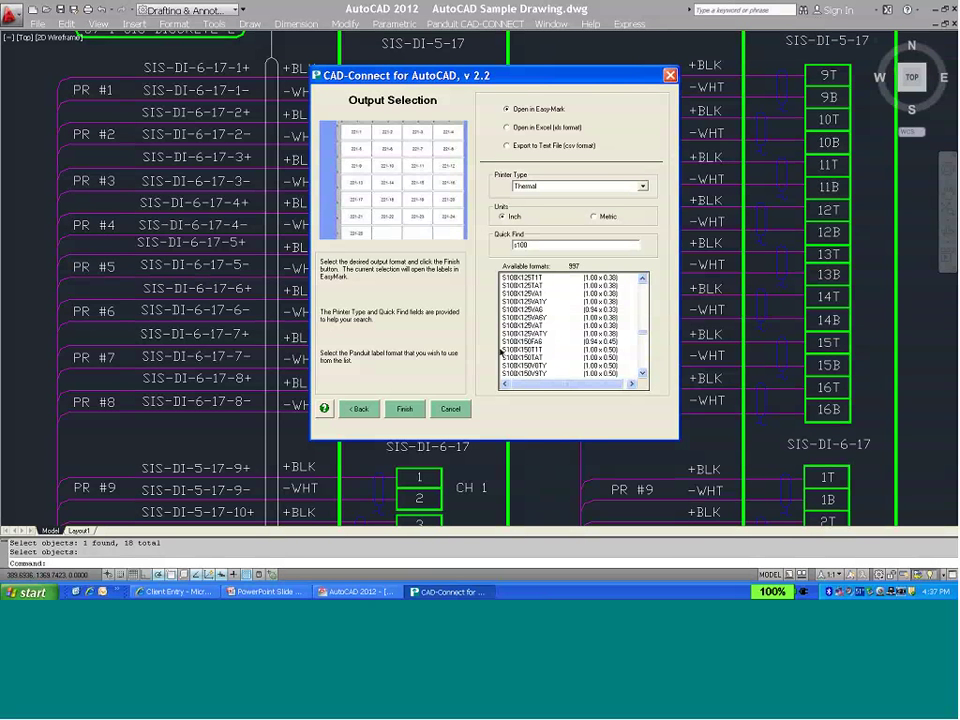
pyautogui.click(503, 350)
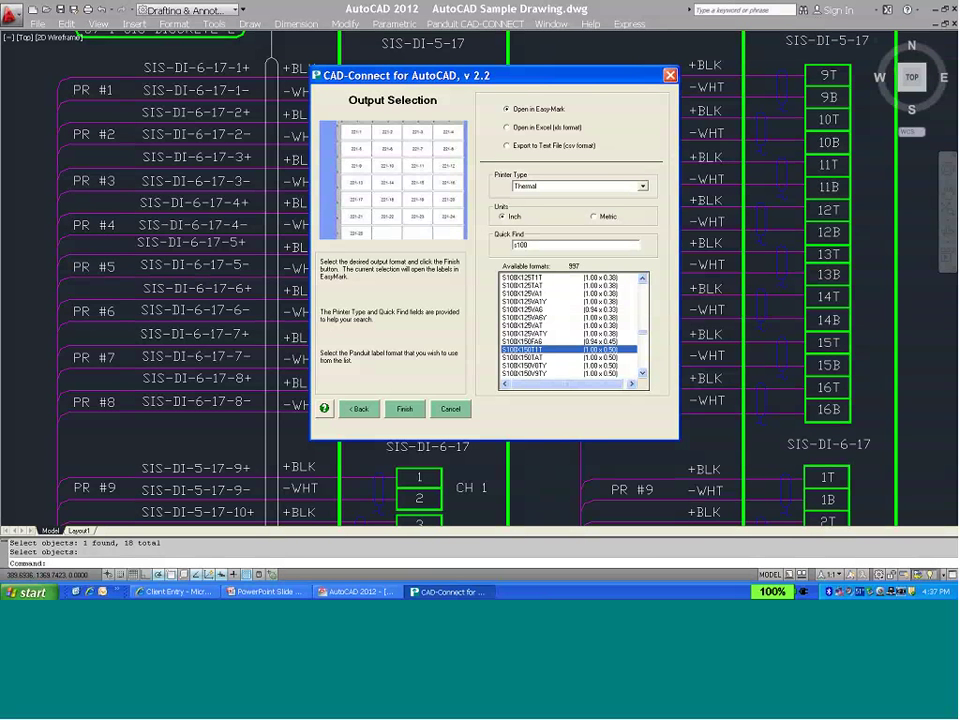
# Finish CAD-Connect so Easy-Mark launches with the identifiers on S100X150T1T labels.
pyautogui.click(401, 411)
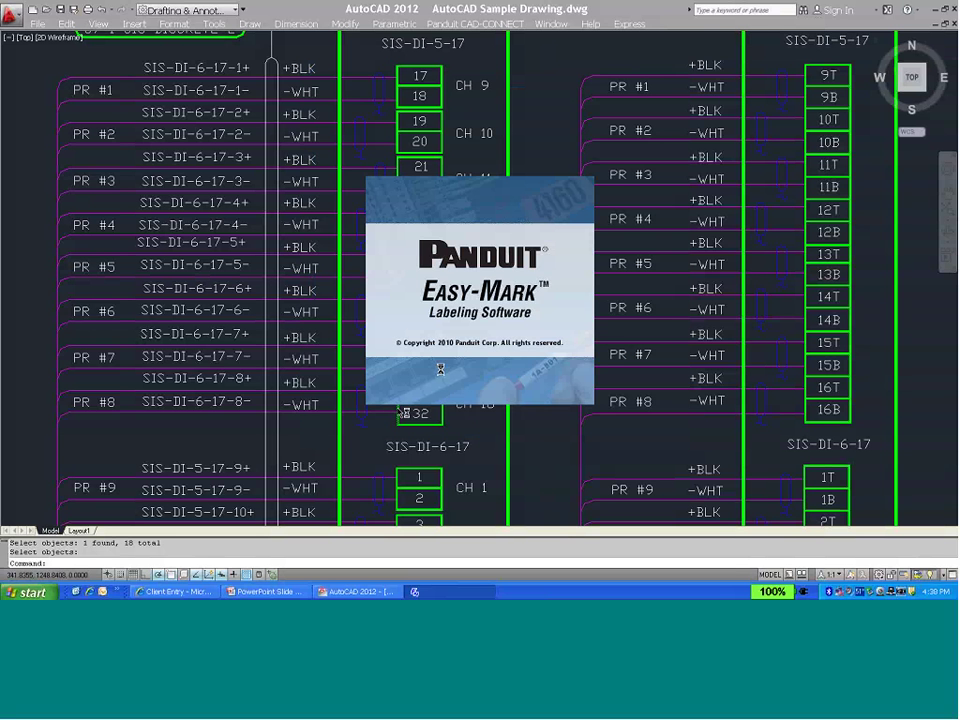